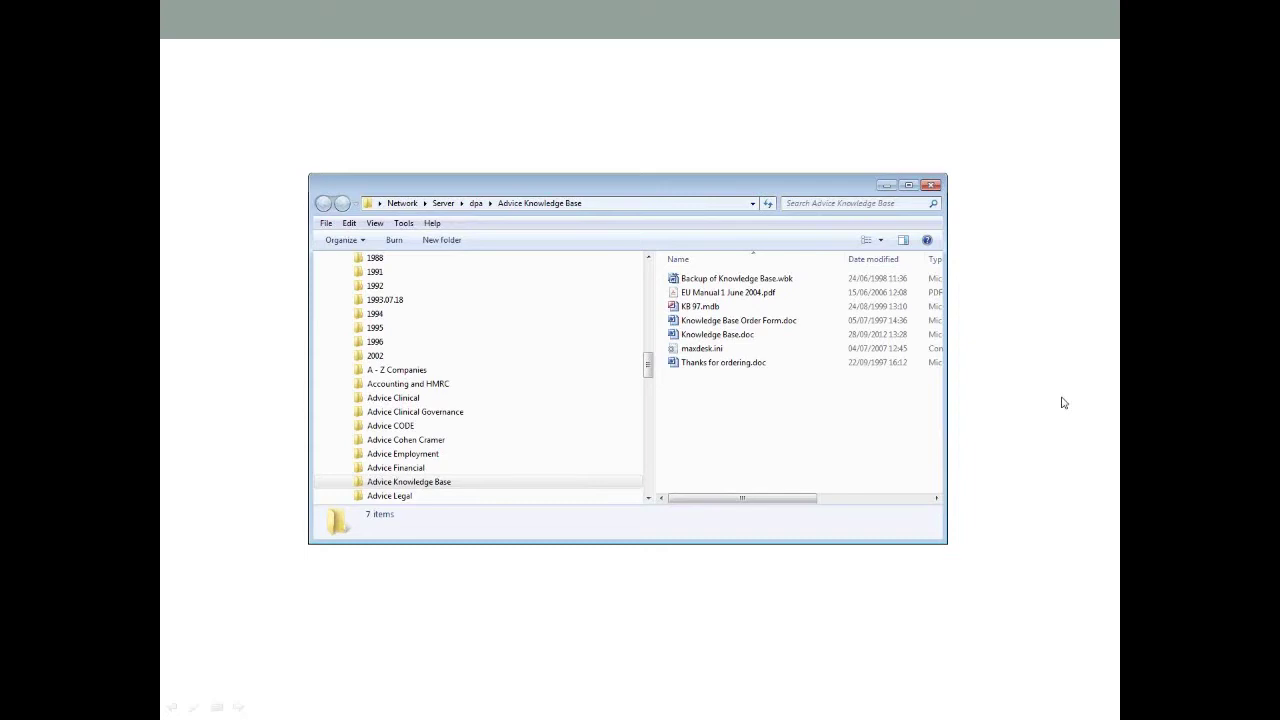
Switch the file view to Large icons, then List, then back to Details.
click(880, 241)
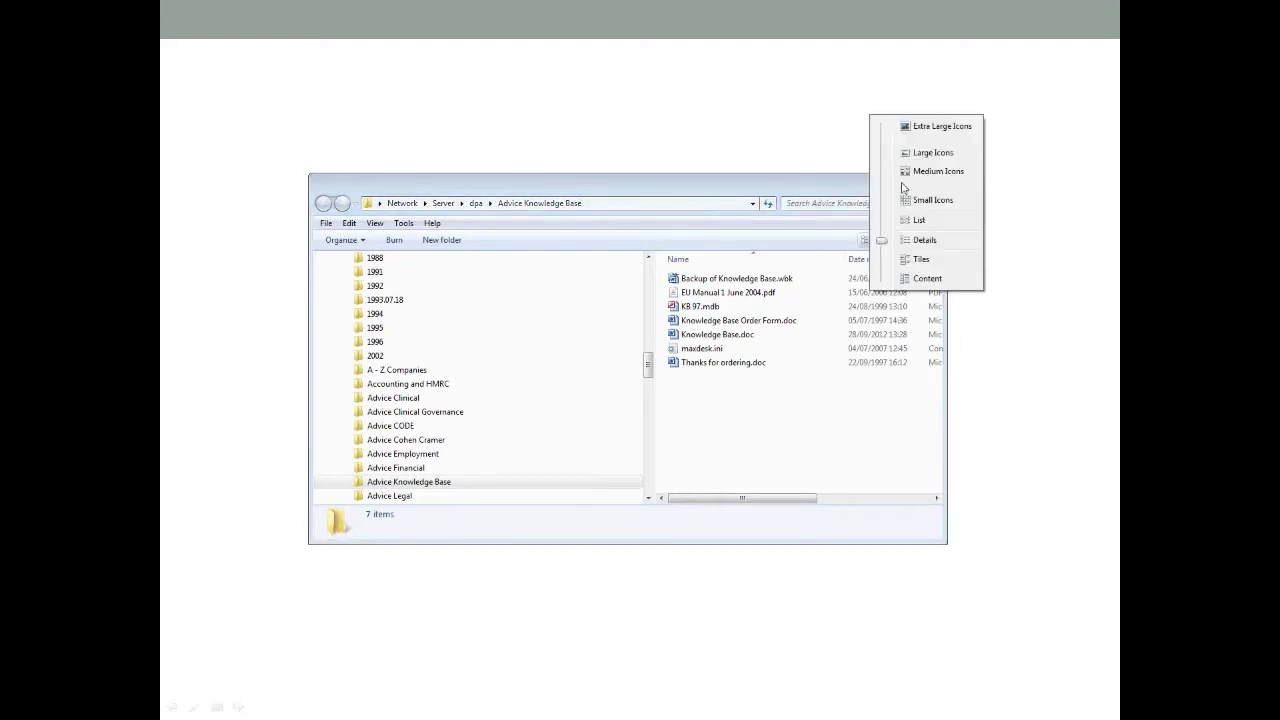
click(912, 154)
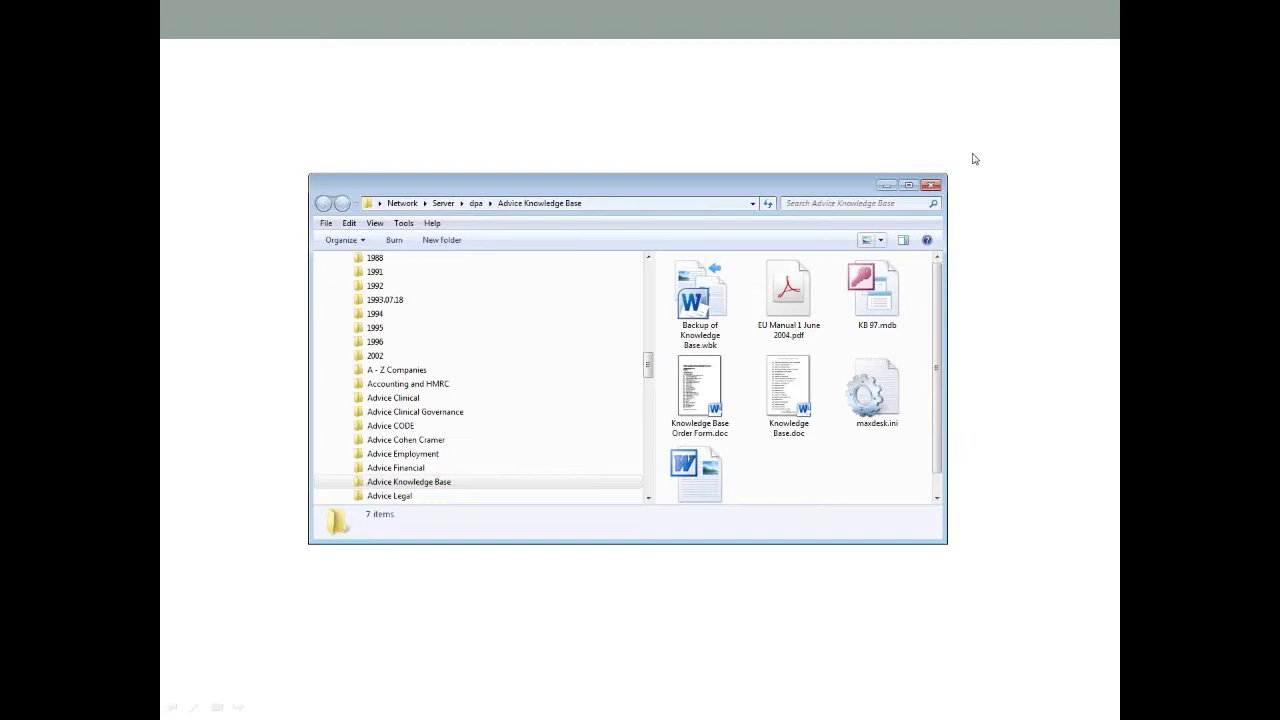
click(880, 241)
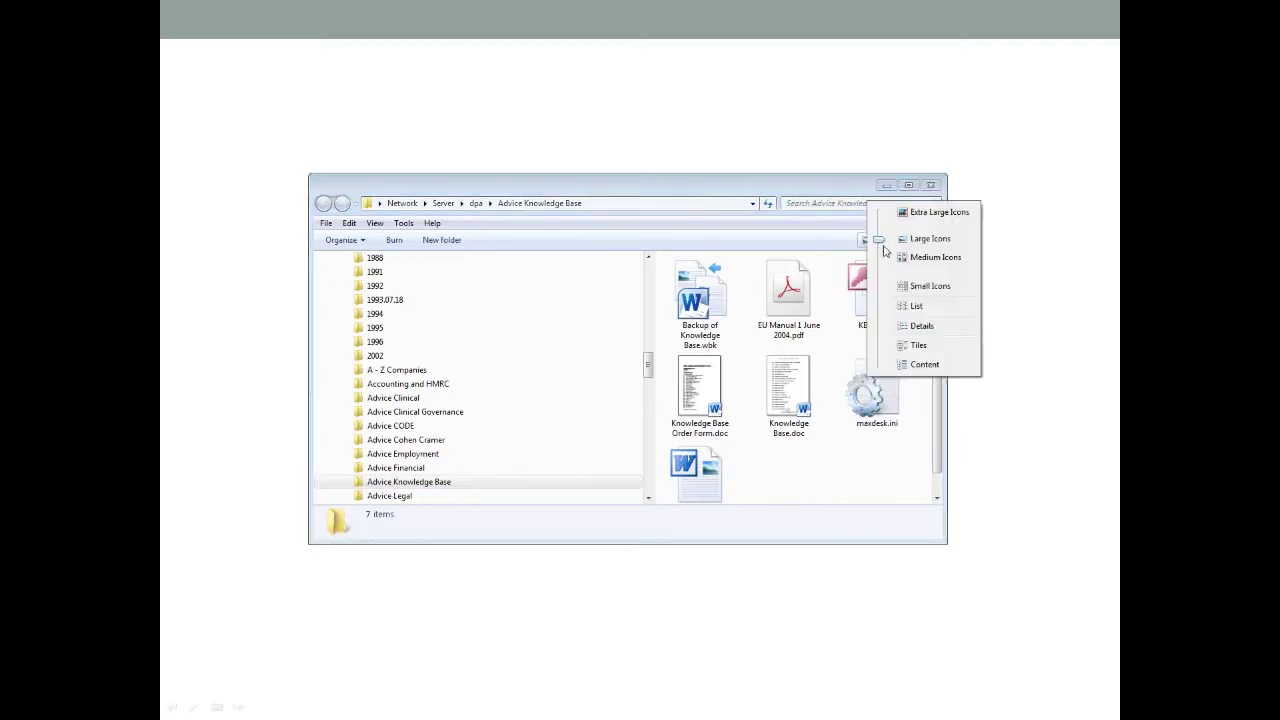
click(916, 306)
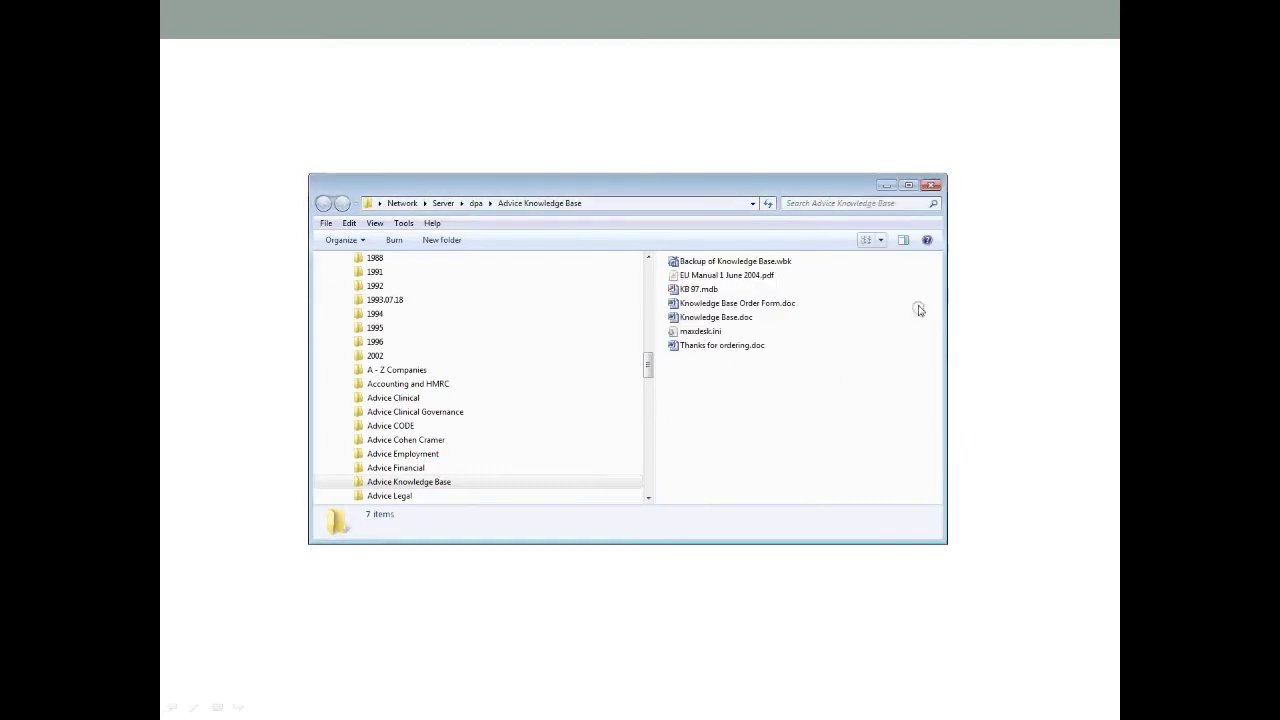
click(884, 246)
click(916, 264)
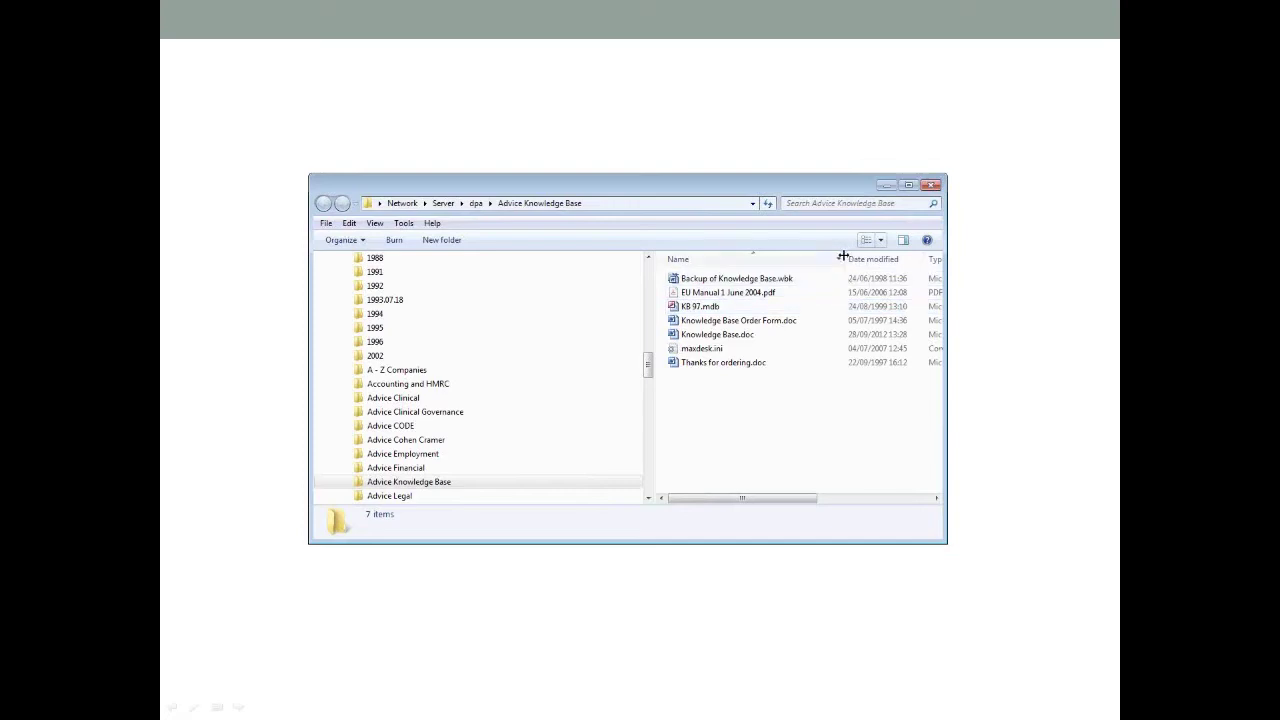
Narrow the Name column and navigation pane to reveal file types, then sort names Z to A.
drag(848, 257, 782, 259)
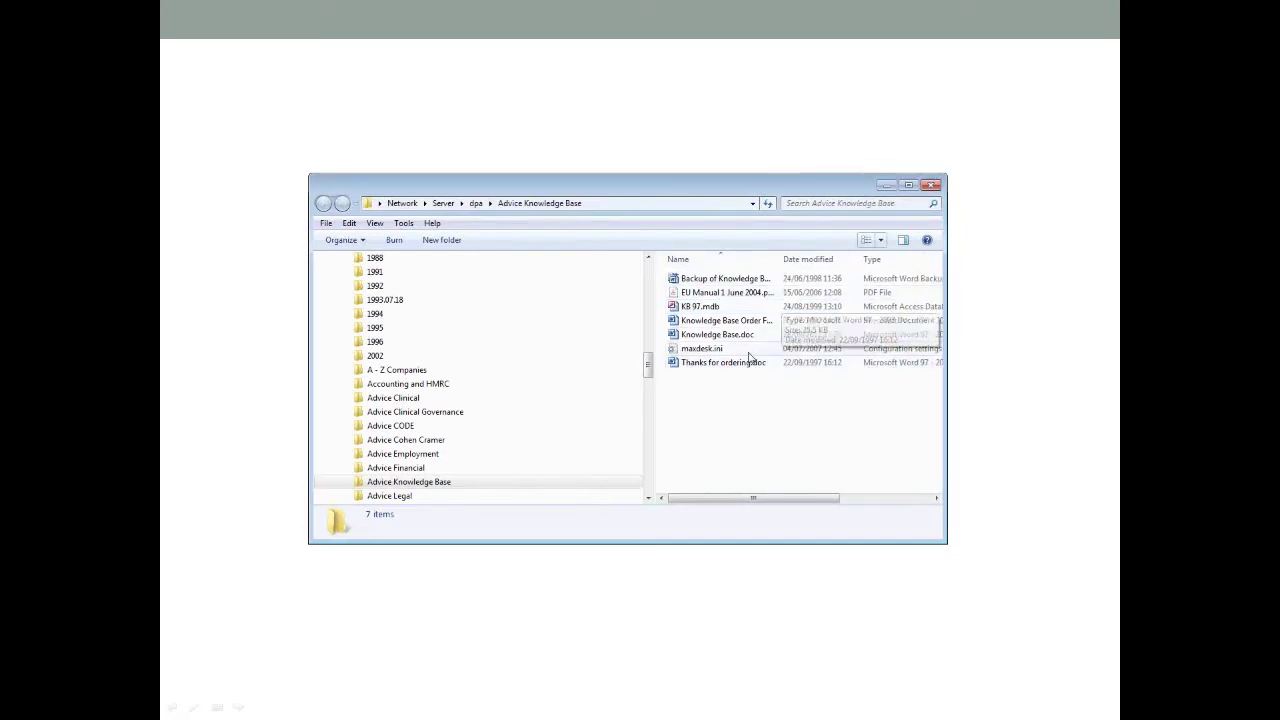
drag(649, 312, 551, 309)
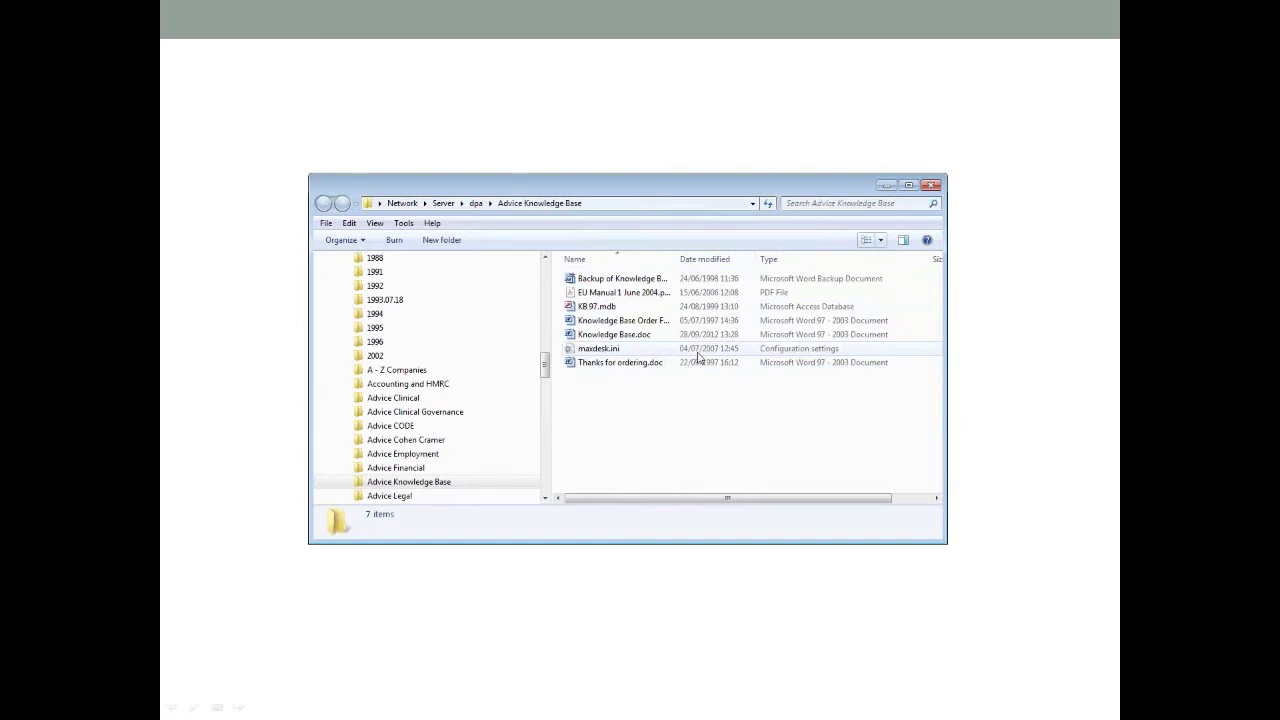
click(622, 260)
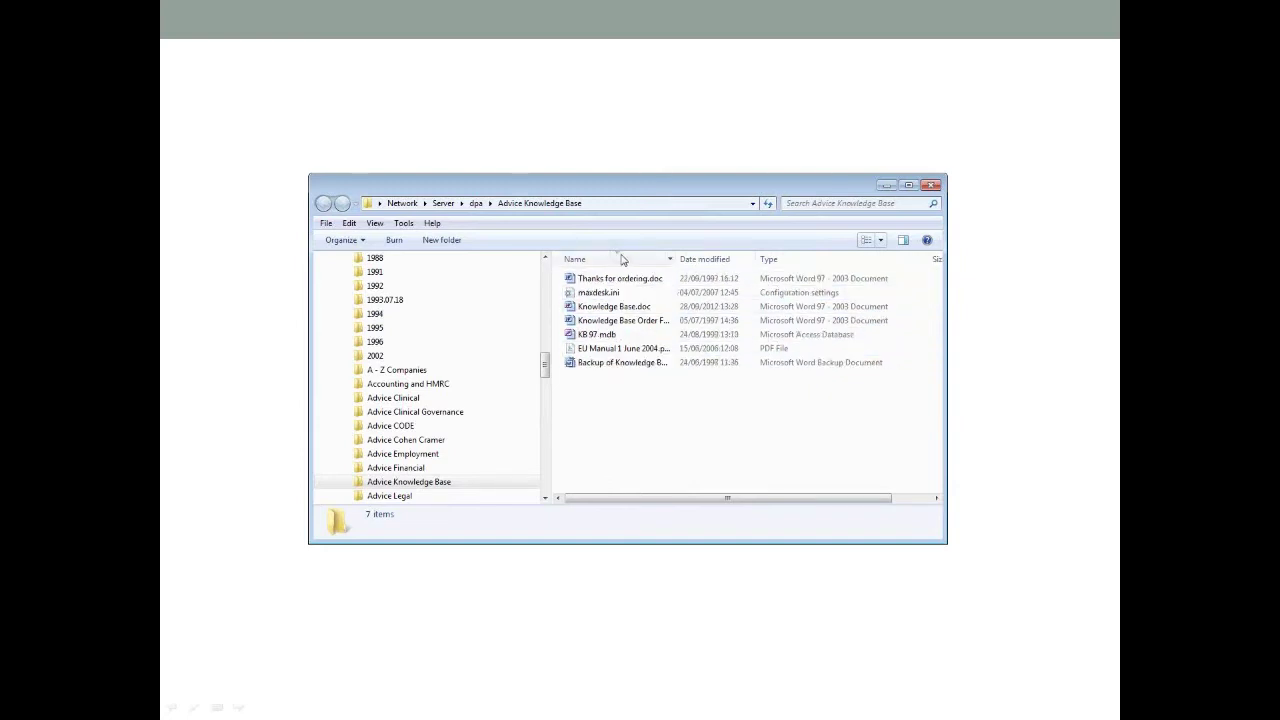
click(622, 260)
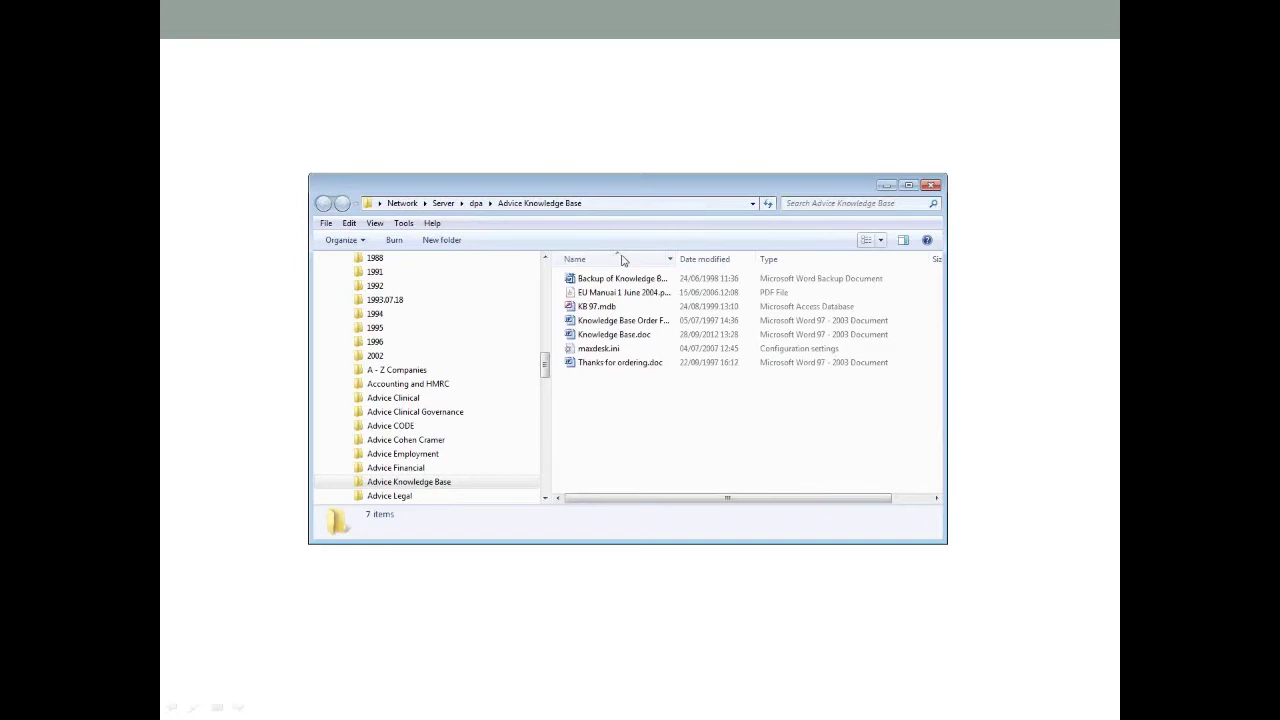
click(621, 261)
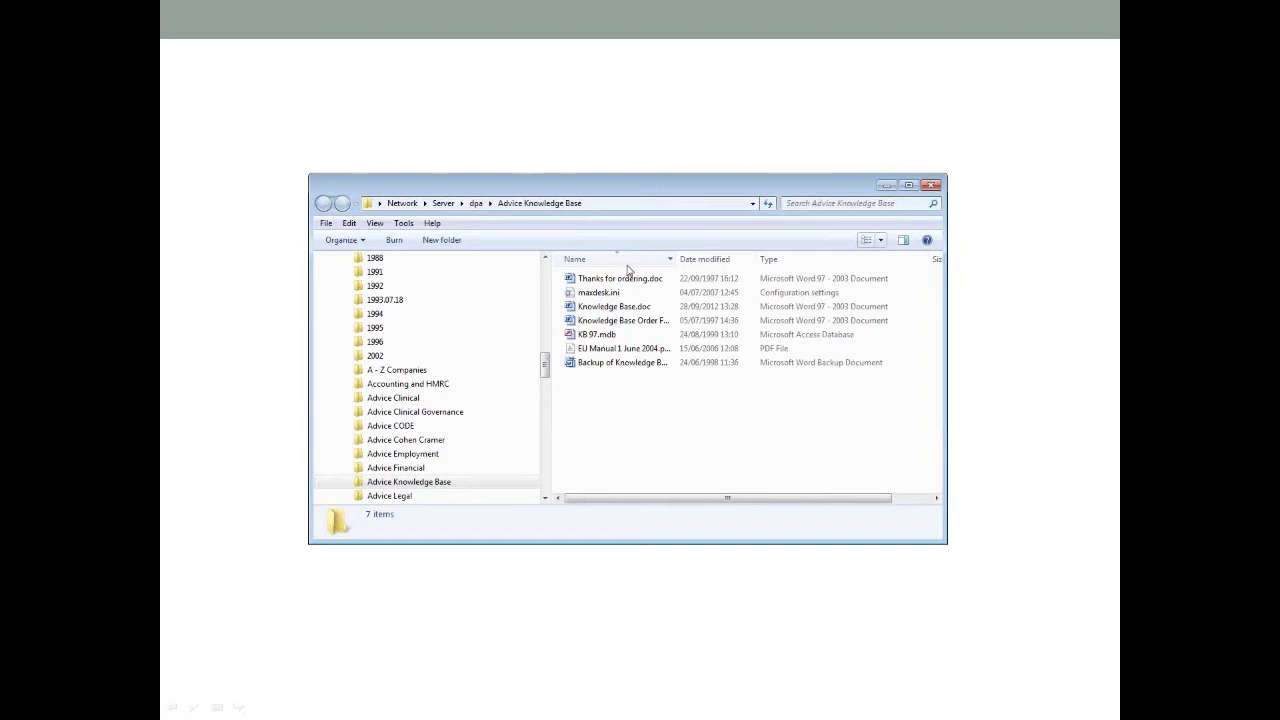
Duplicate Knowledge Base.doc with Ctrl+C/Ctrl+V and widen the Name column to show full names.
mouse_move(608, 365)
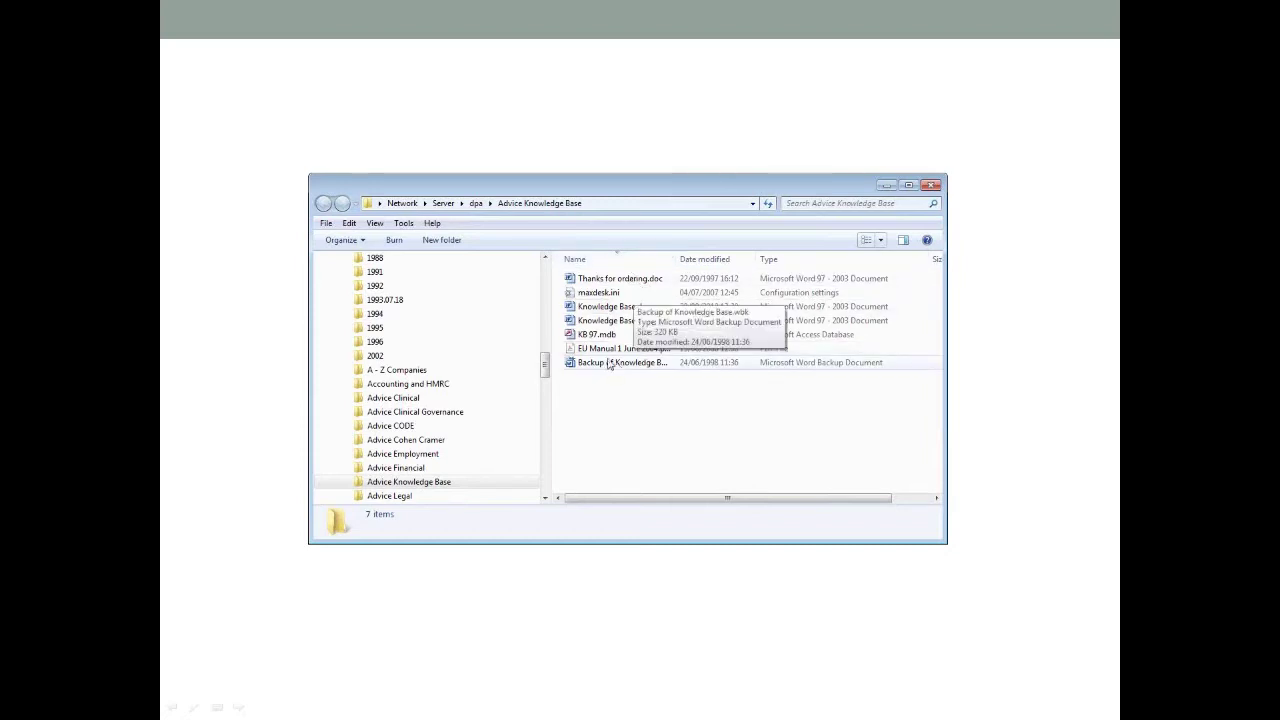
click(615, 310)
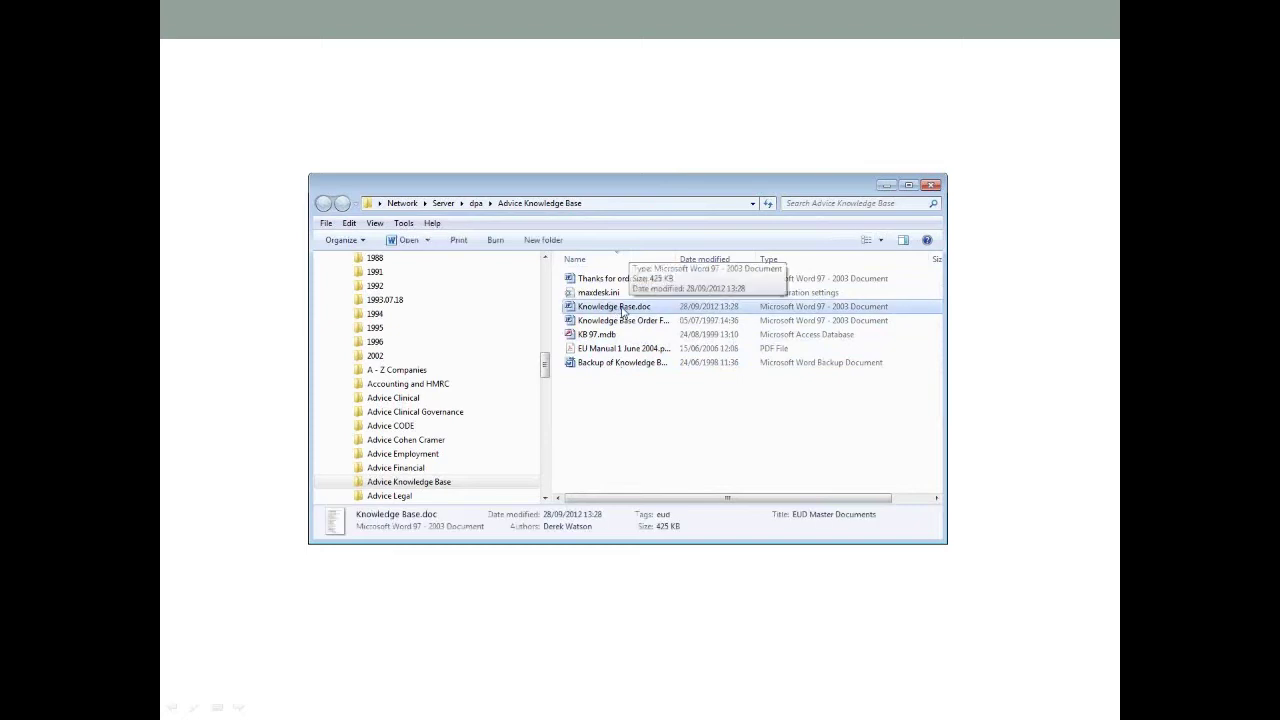
key(ctrl+c)
key(ctrl+v)
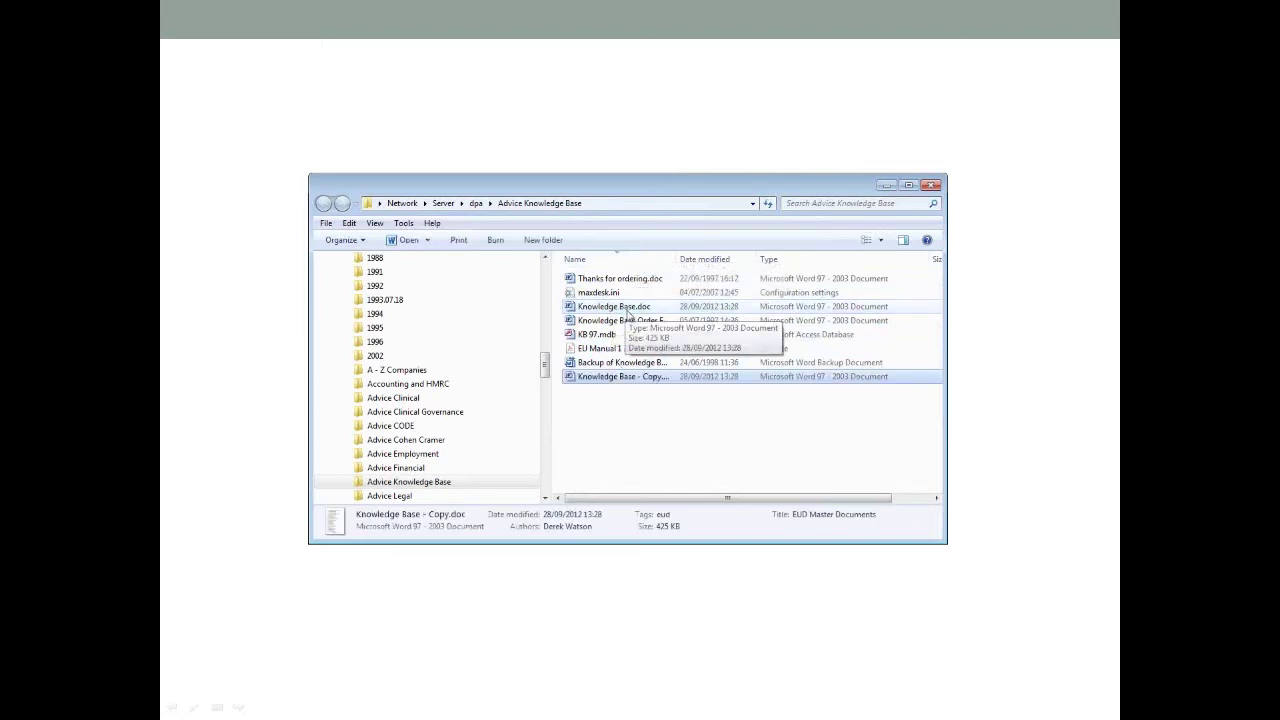
drag(675, 258, 751, 258)
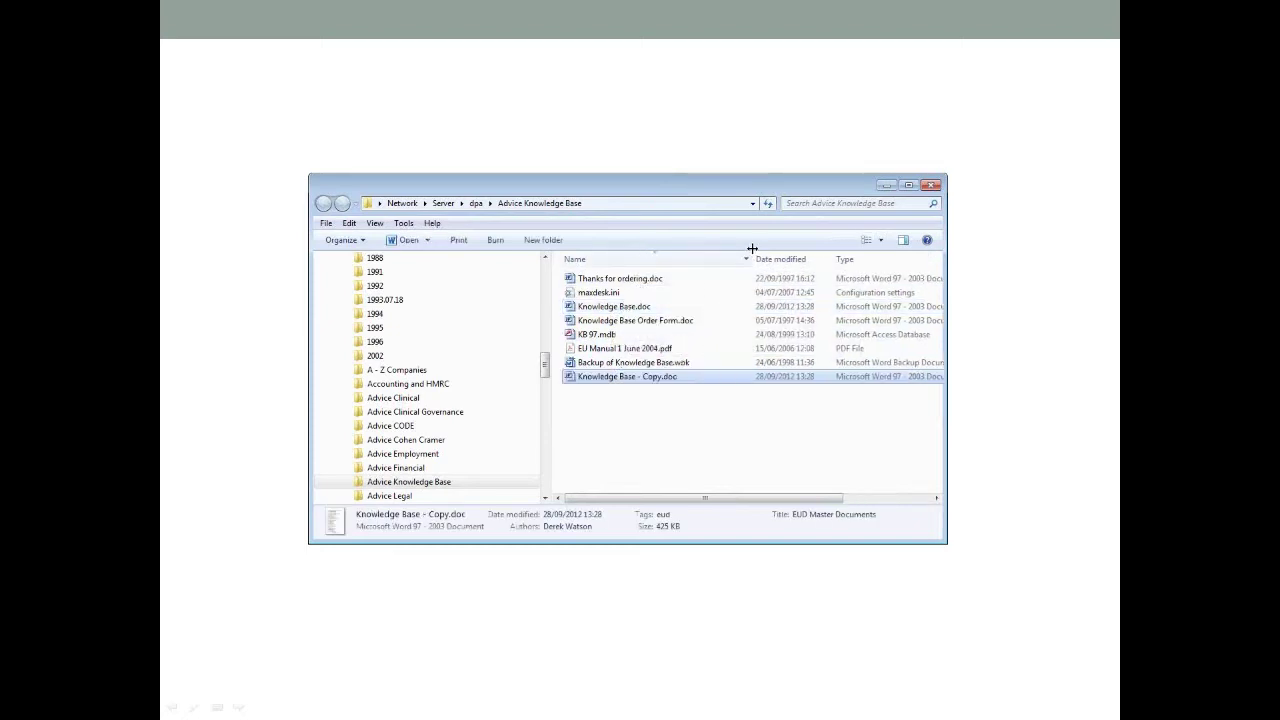
Create a new folder named test and drag Knowledge Base - Copy.doc into it.
right_click(648, 440)
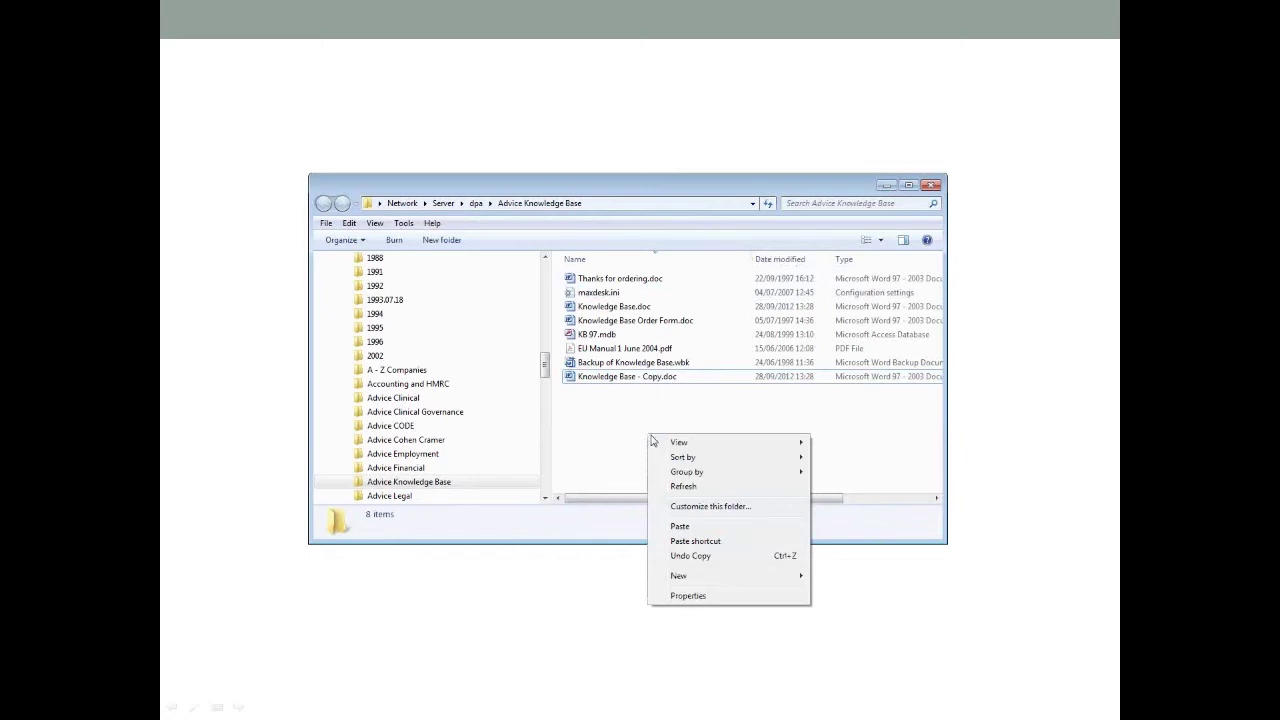
mouse_move(715, 578)
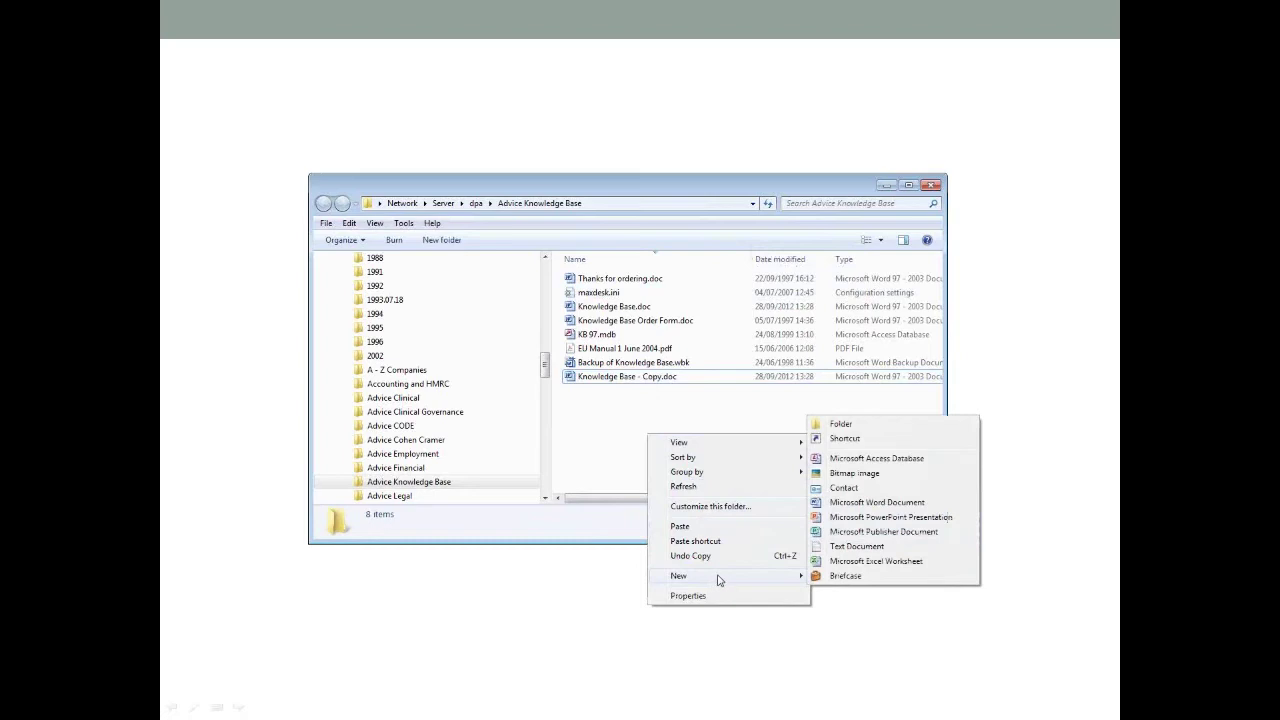
click(849, 428)
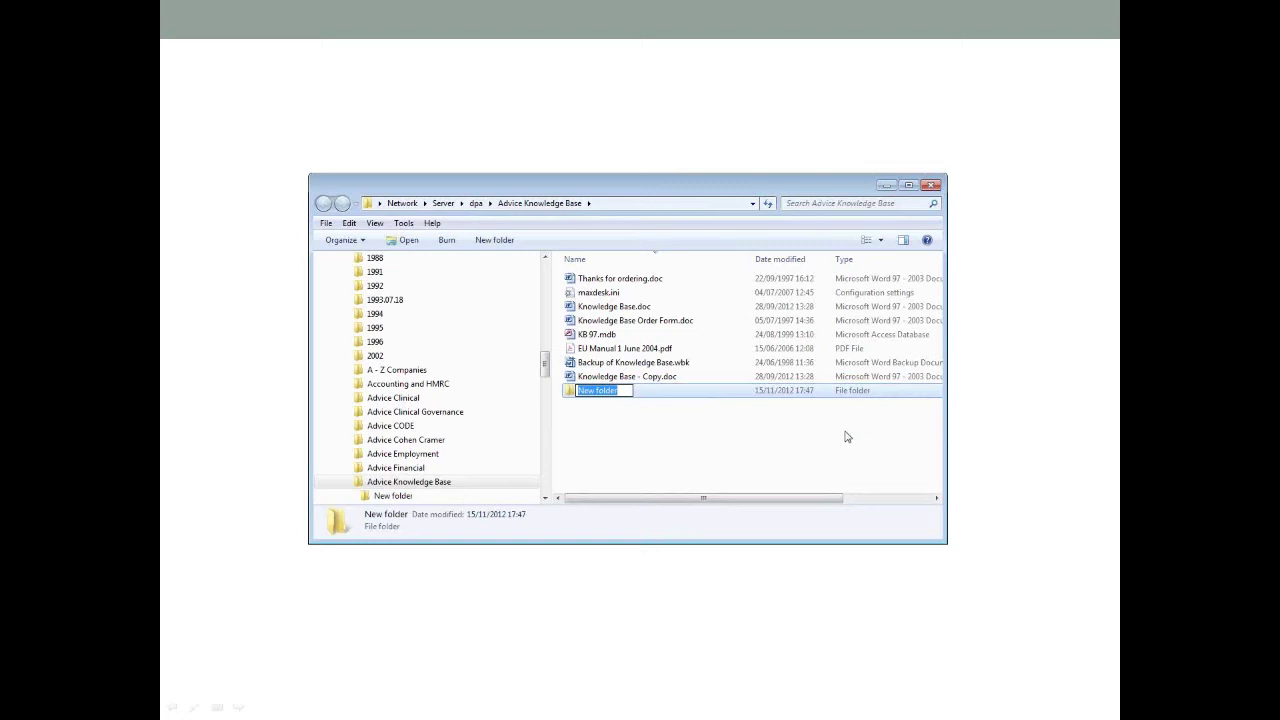
text(test)
key(Return)
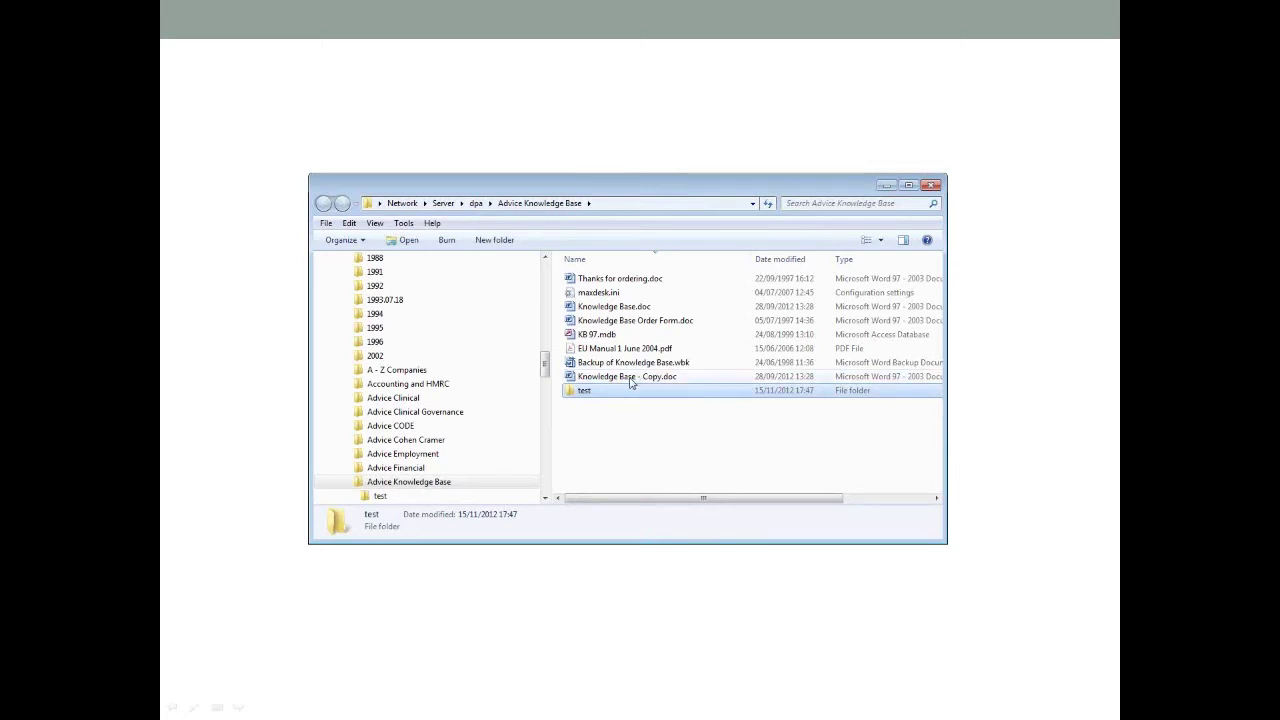
drag(630, 381, 586, 395)
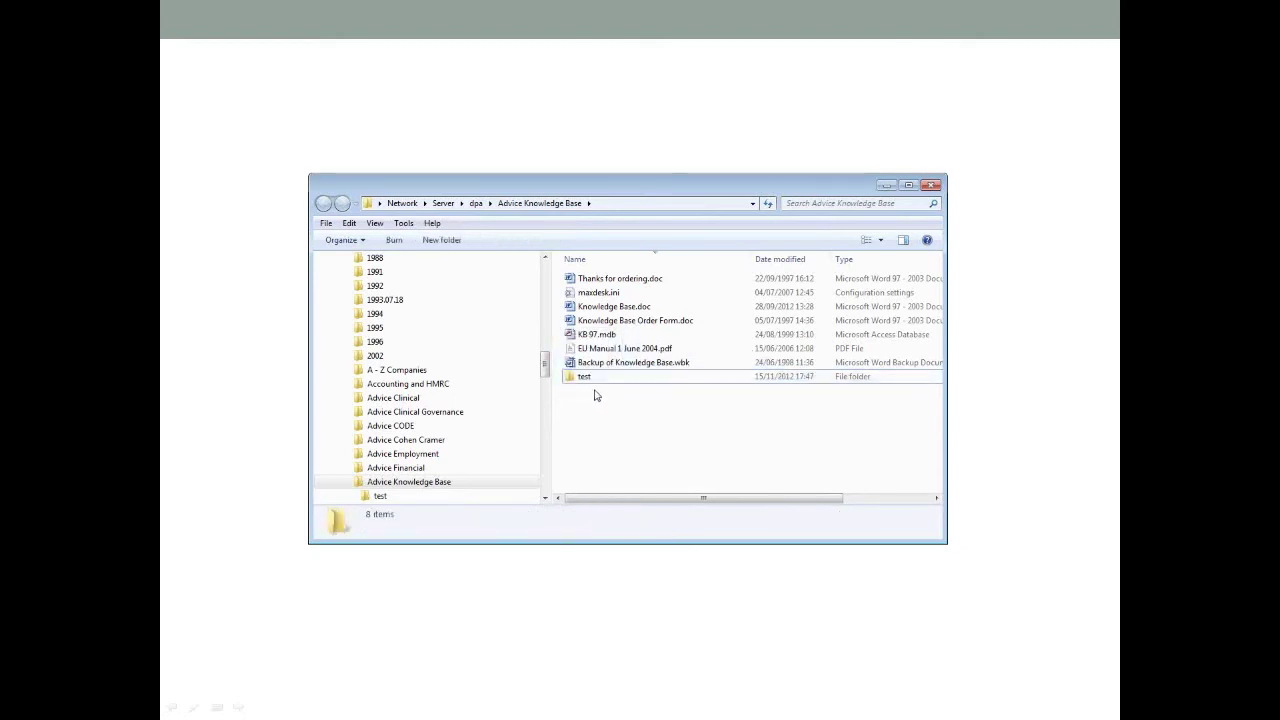
Open the test folder and select Knowledge Base - Copy.doc, leaving its name unchanged.
double_click(582, 378)
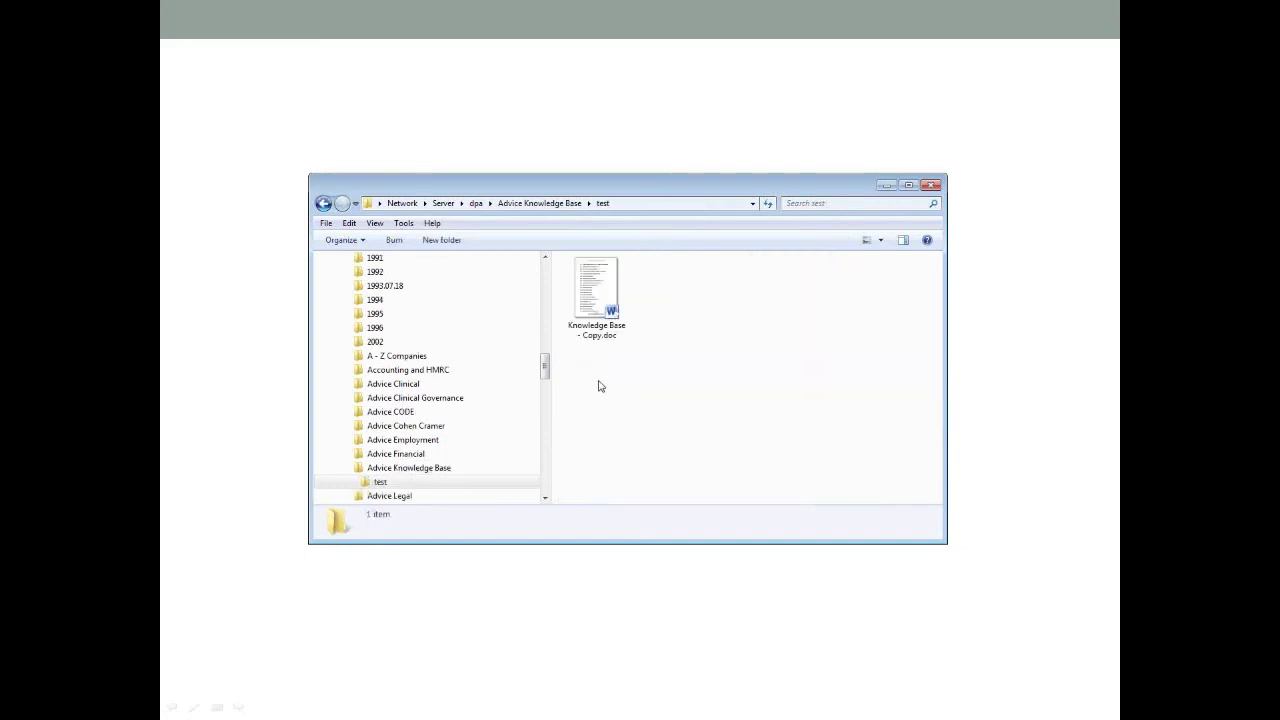
click(597, 330)
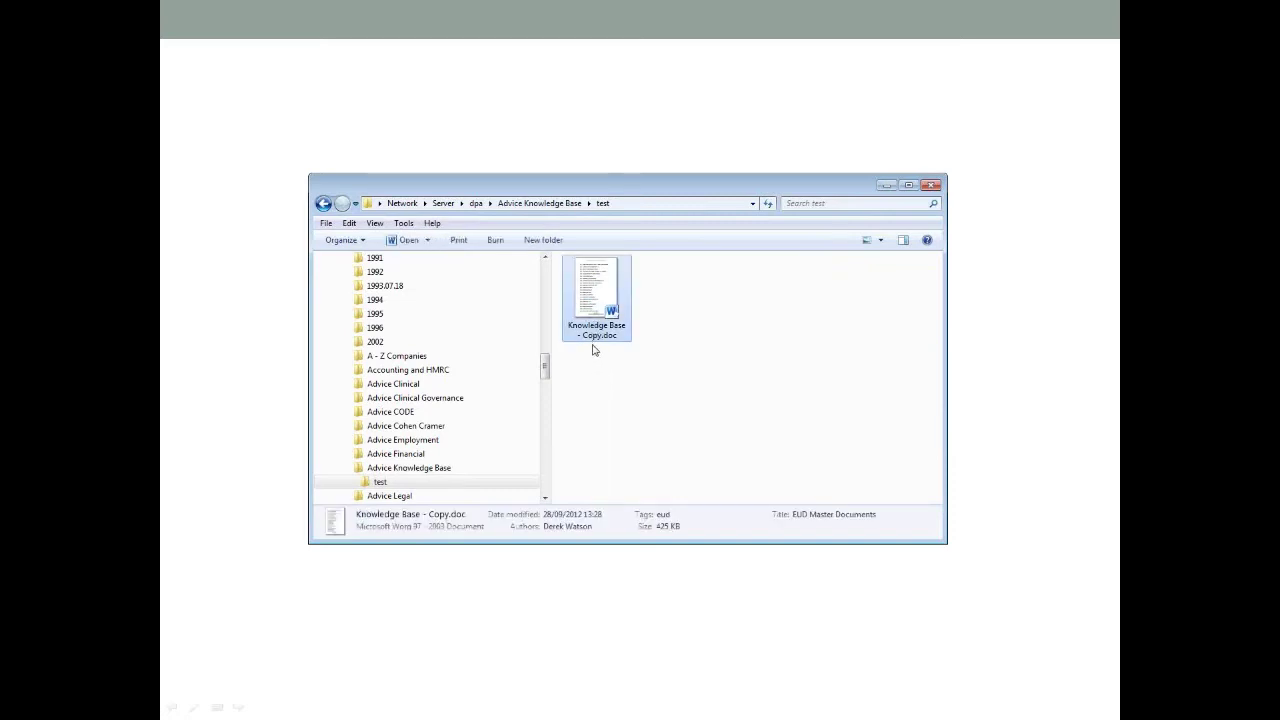
click(593, 337)
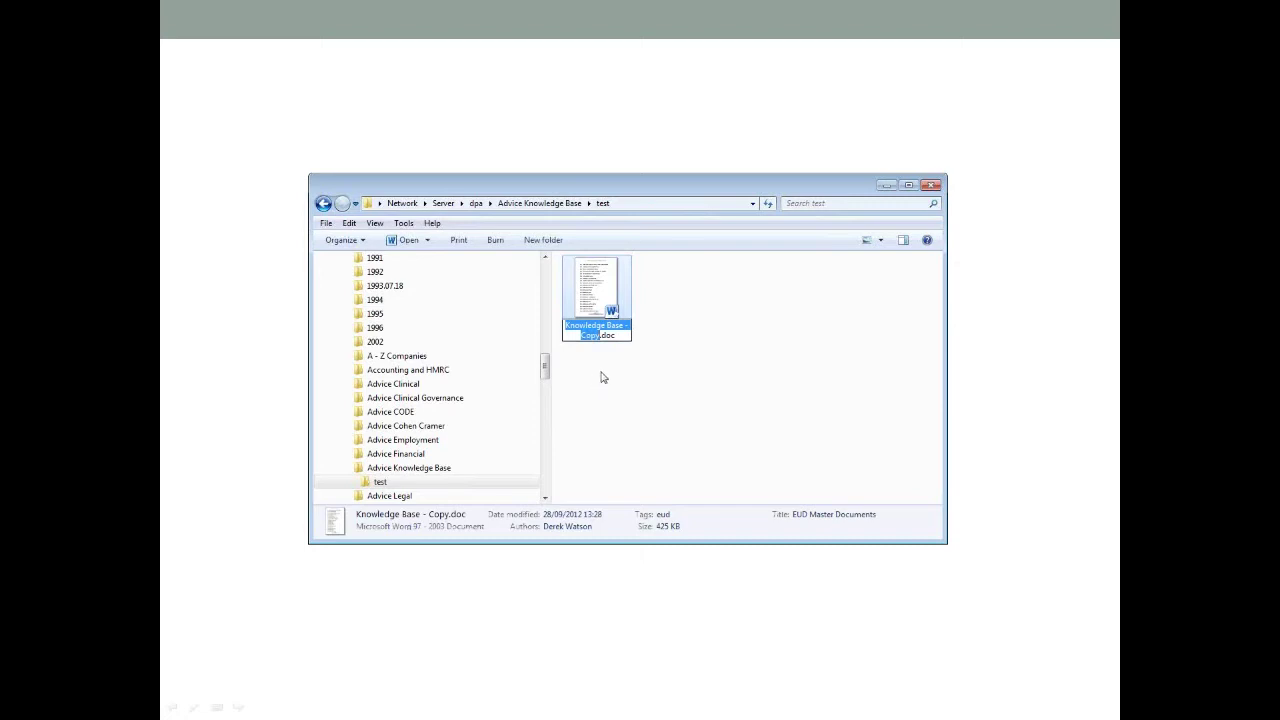
click(604, 373)
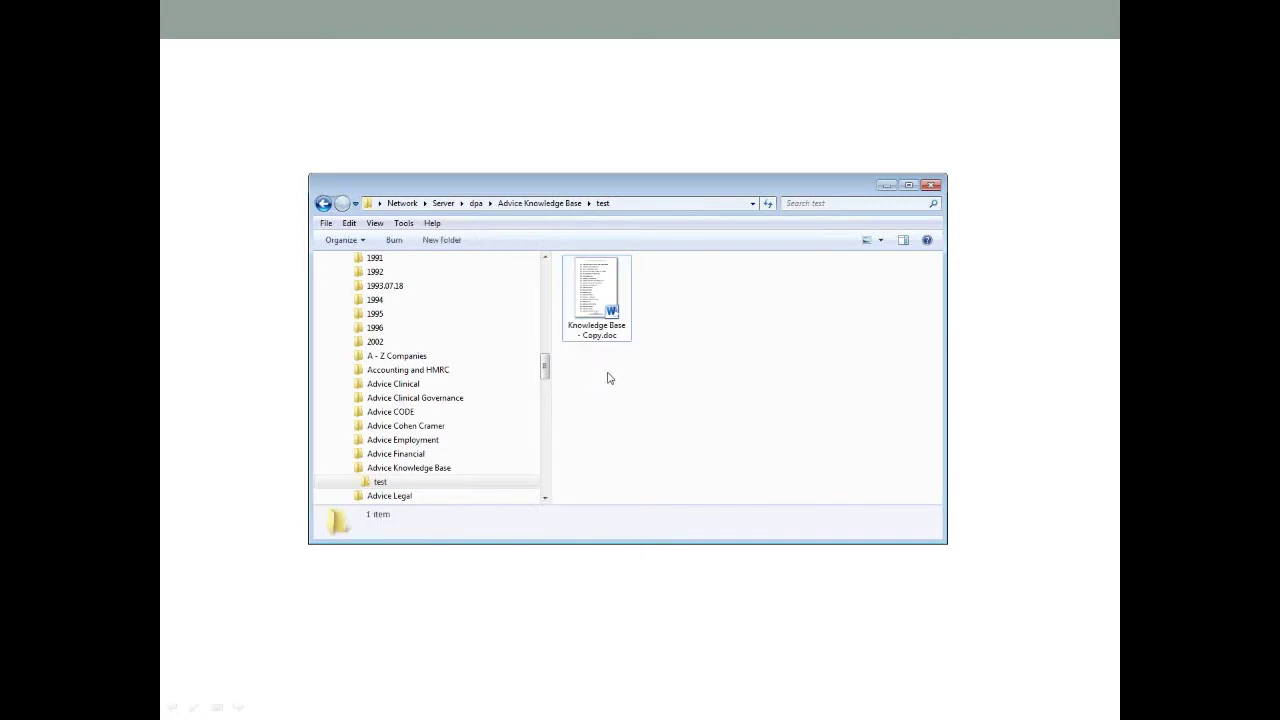
click(602, 340)
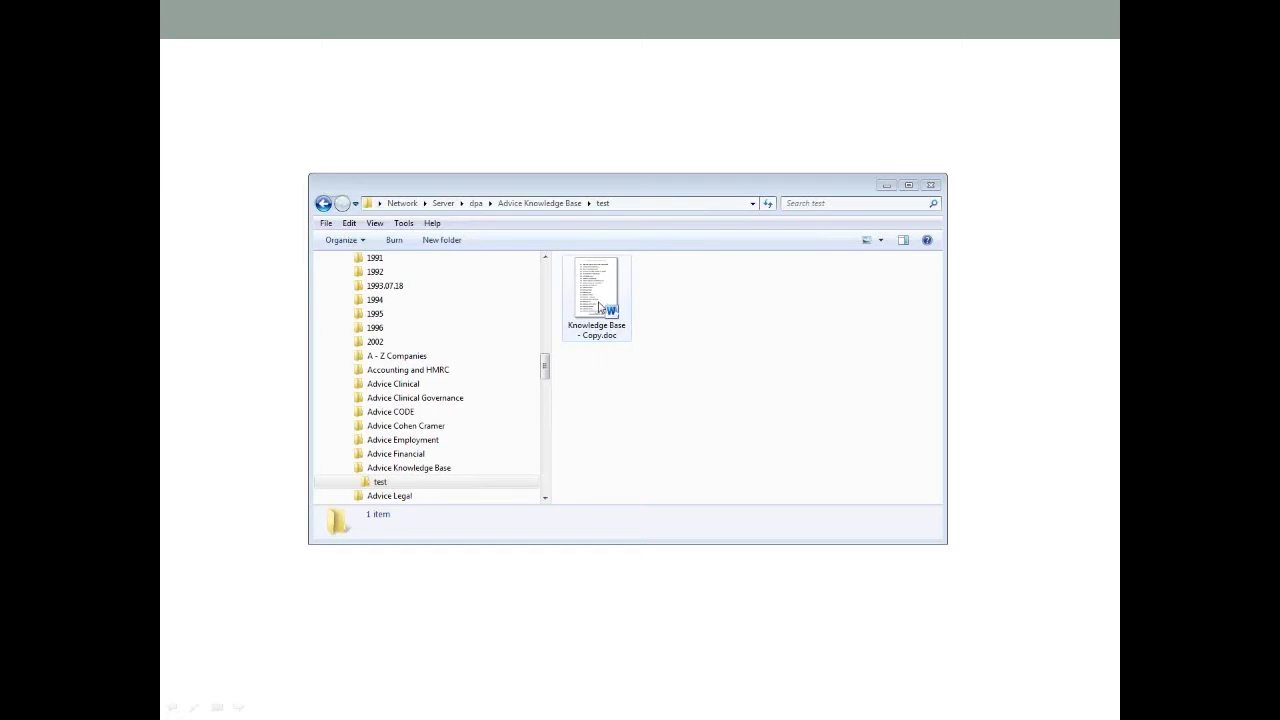
Move Knowledge Base - Copy.doc back out into the Advice Knowledge Base folder.
drag(598, 307, 425, 468)
click(425, 468)
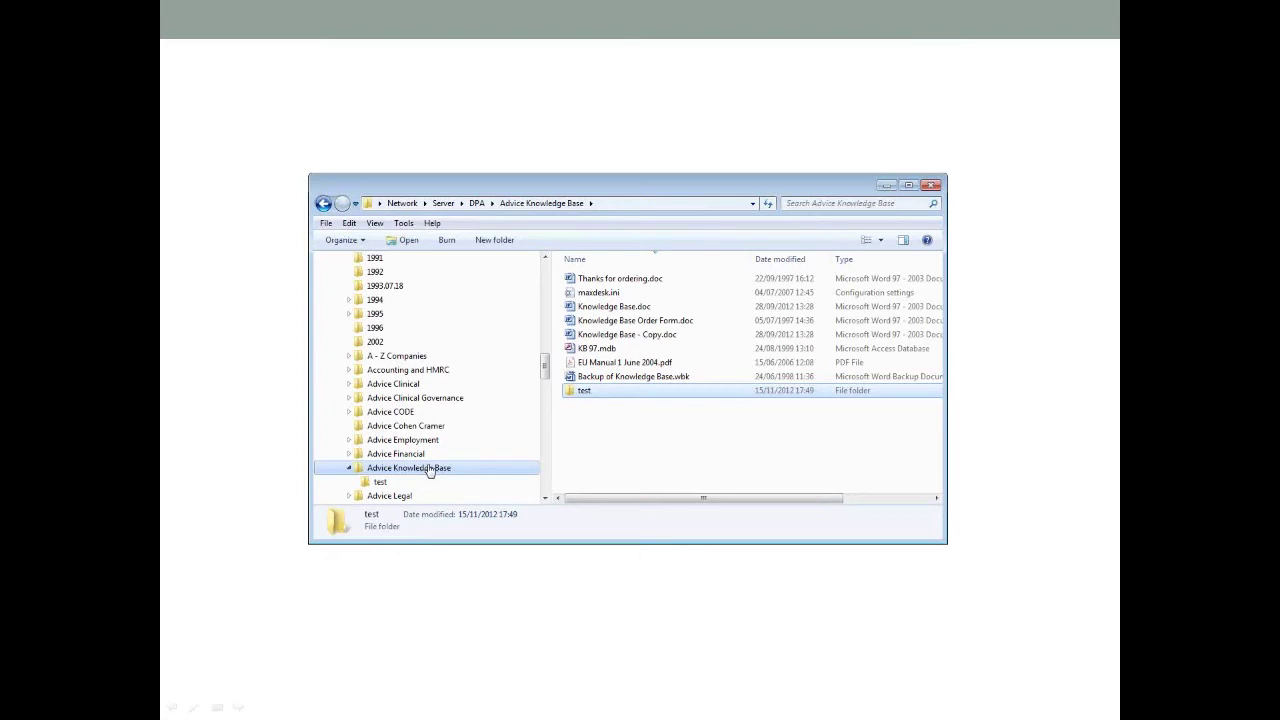
click(600, 425)
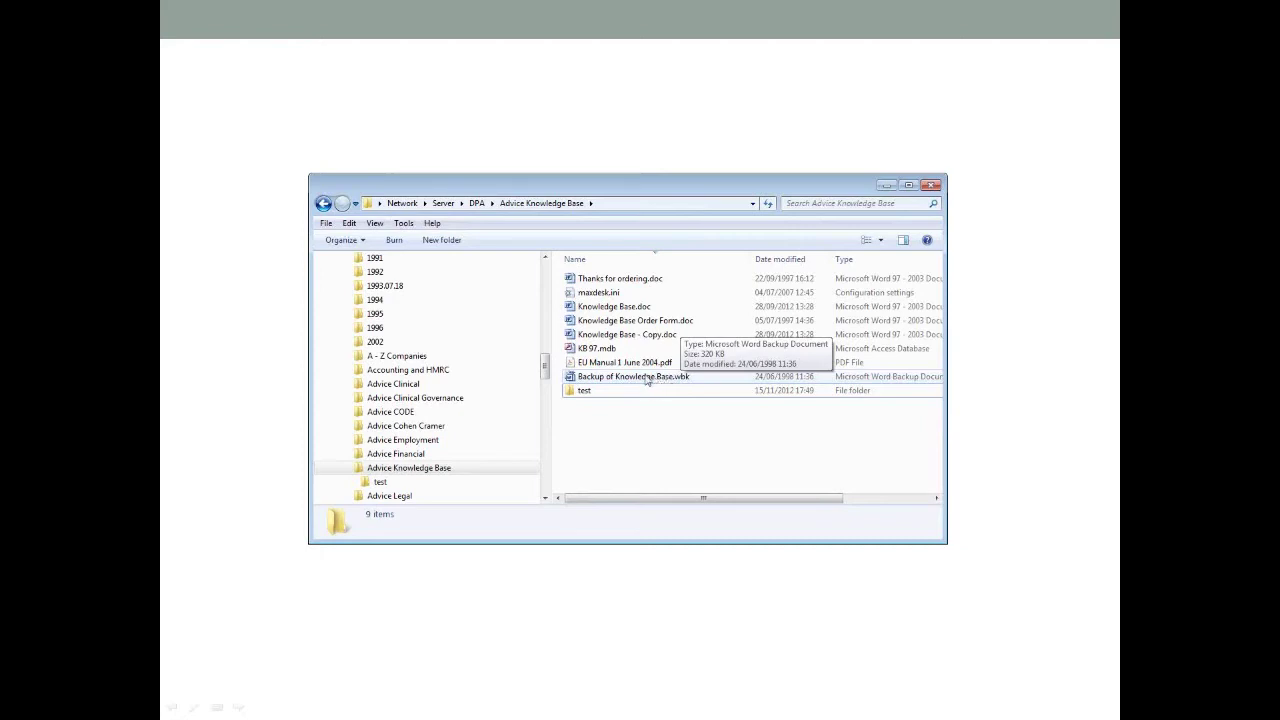
Create a copy and a shortcut of Backup of Knowledge Base.wbk in the same folder.
click(648, 378)
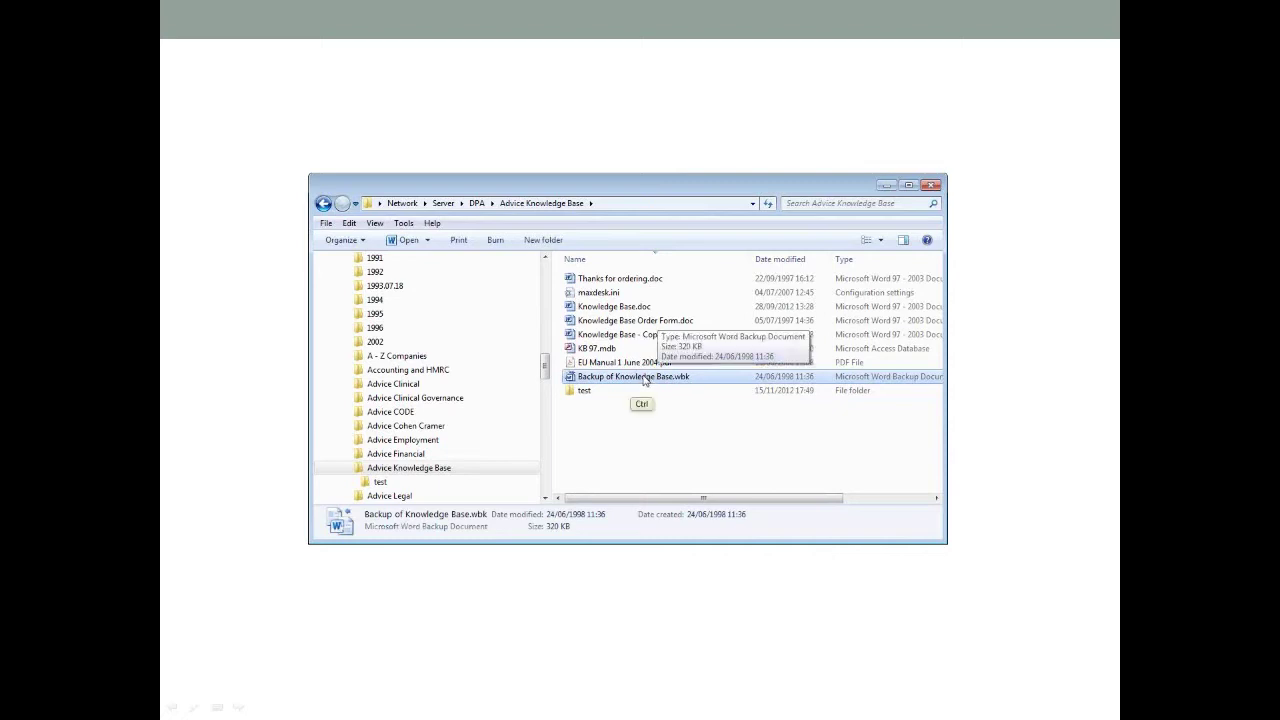
drag(645, 382, 634, 432)
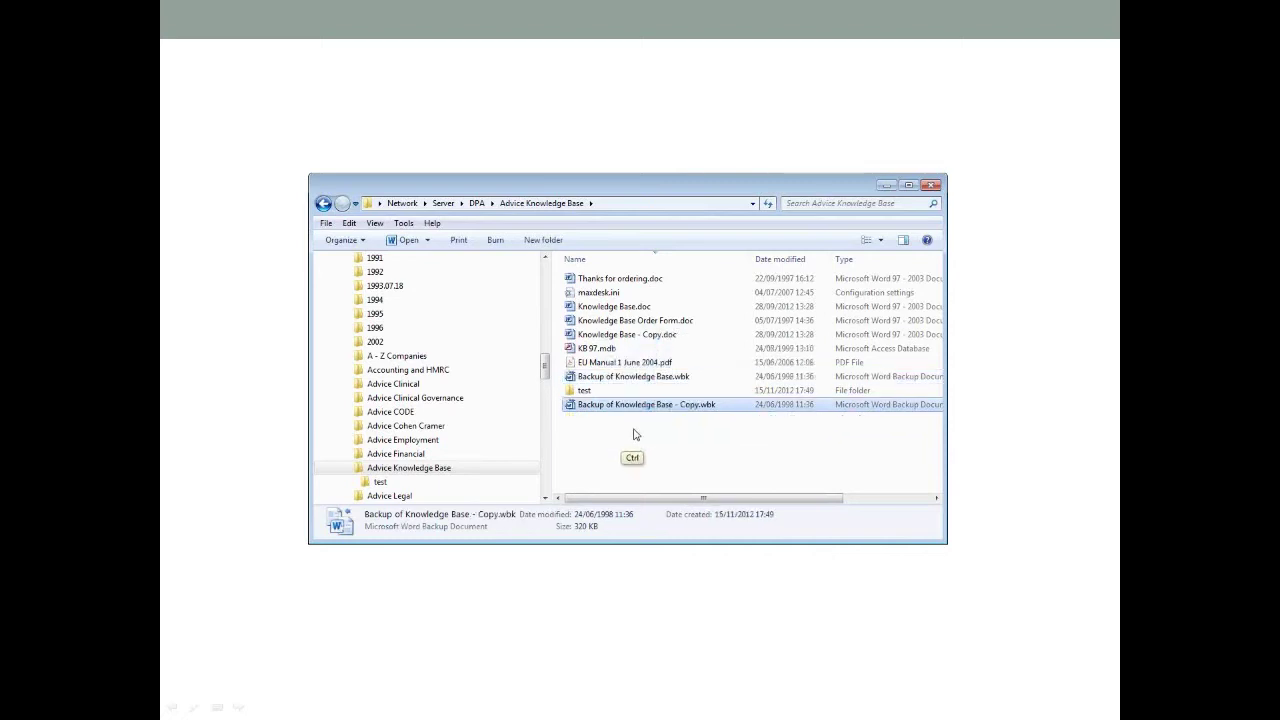
click(633, 382)
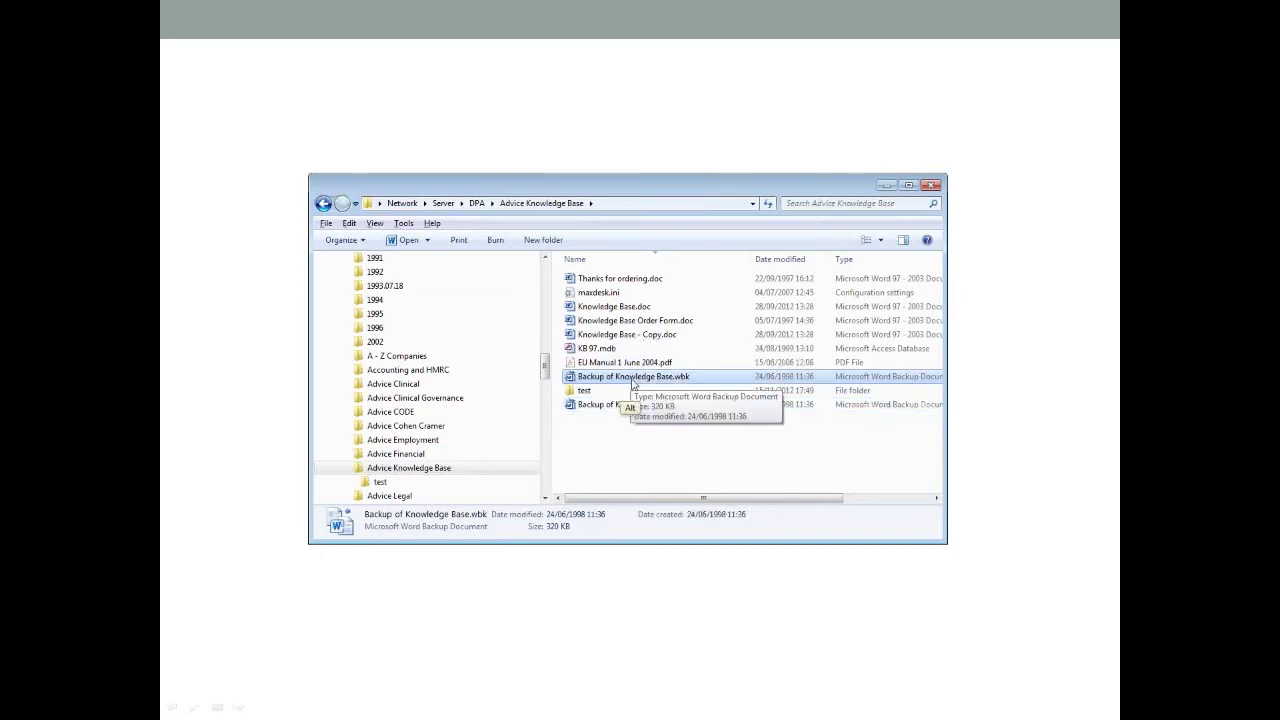
drag(631, 383, 635, 451)
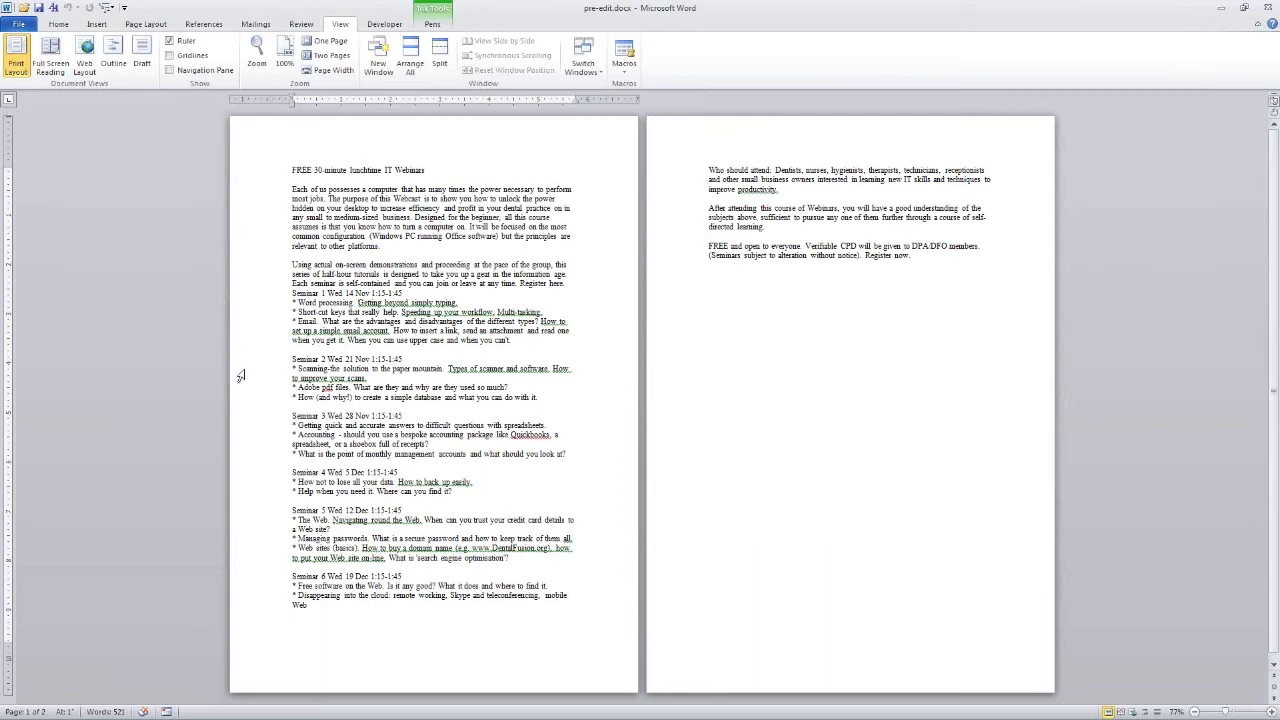
Practise selecting the Seminar 2 block, a word, a sentence, a paragraph and a line.
drag(254, 360, 295, 400)
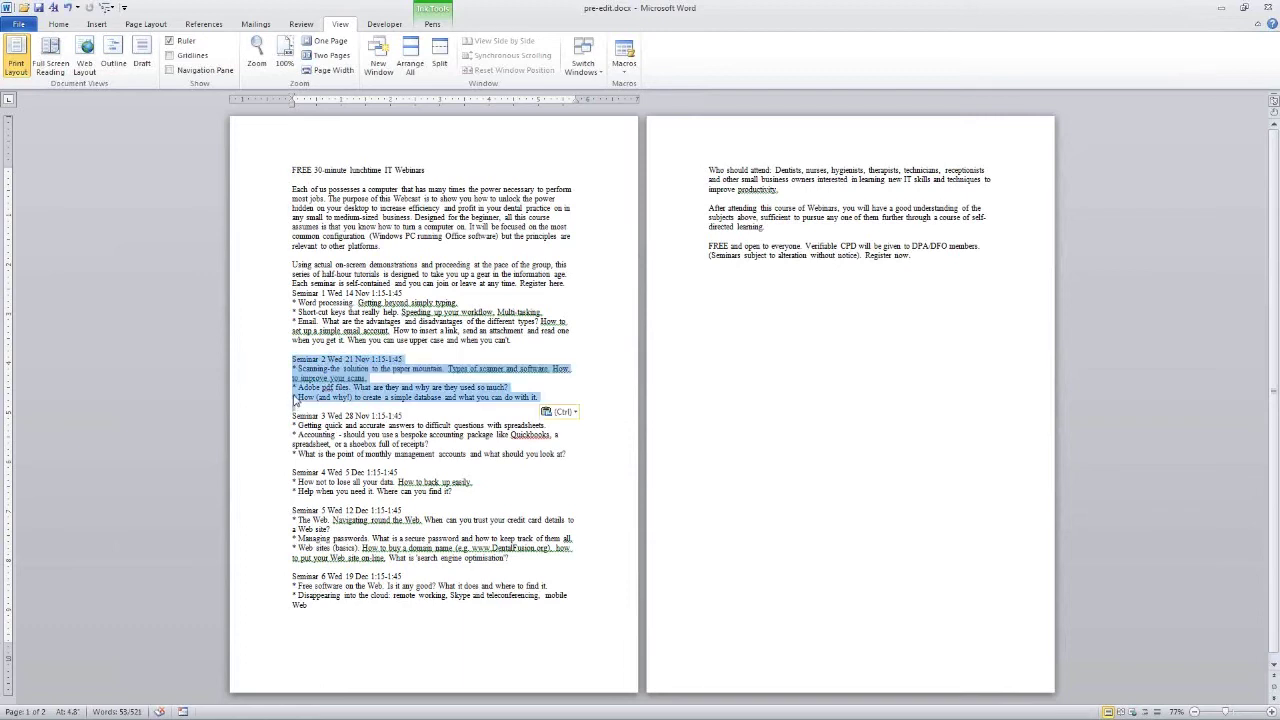
double_click(386, 264)
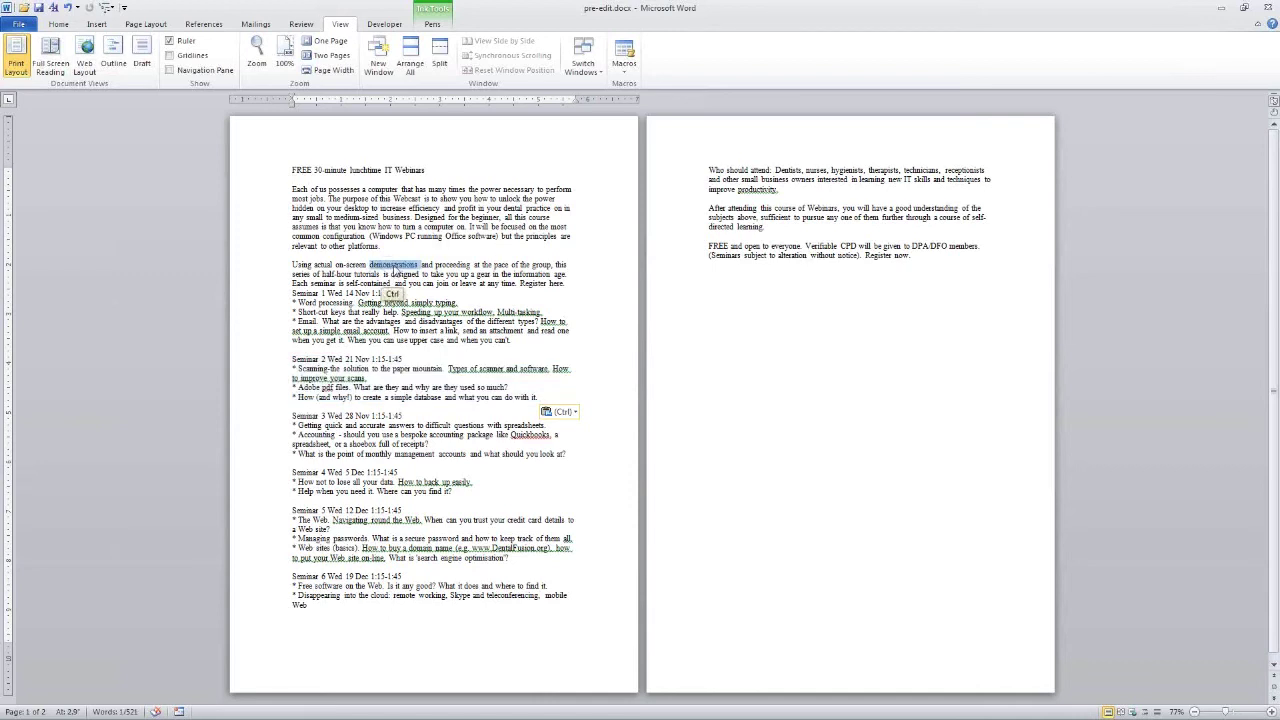
click(396, 271)
ctrl+click(396, 271)
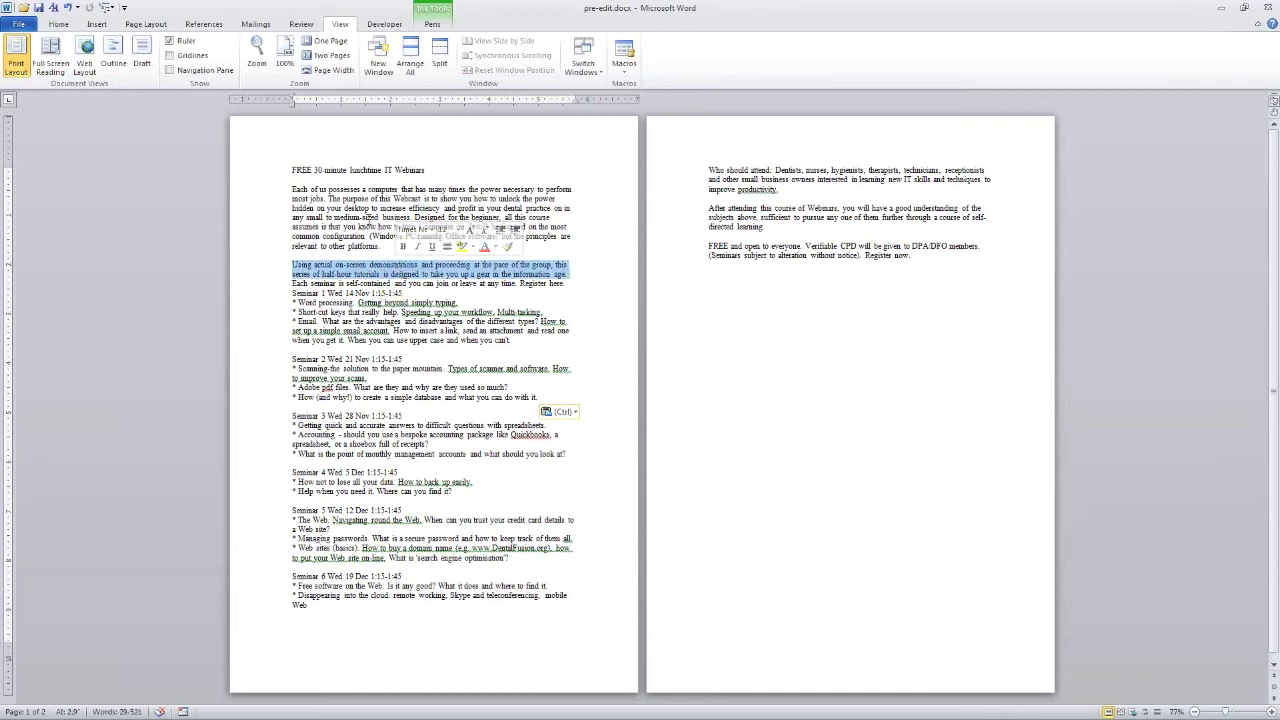
triple_click(374, 220)
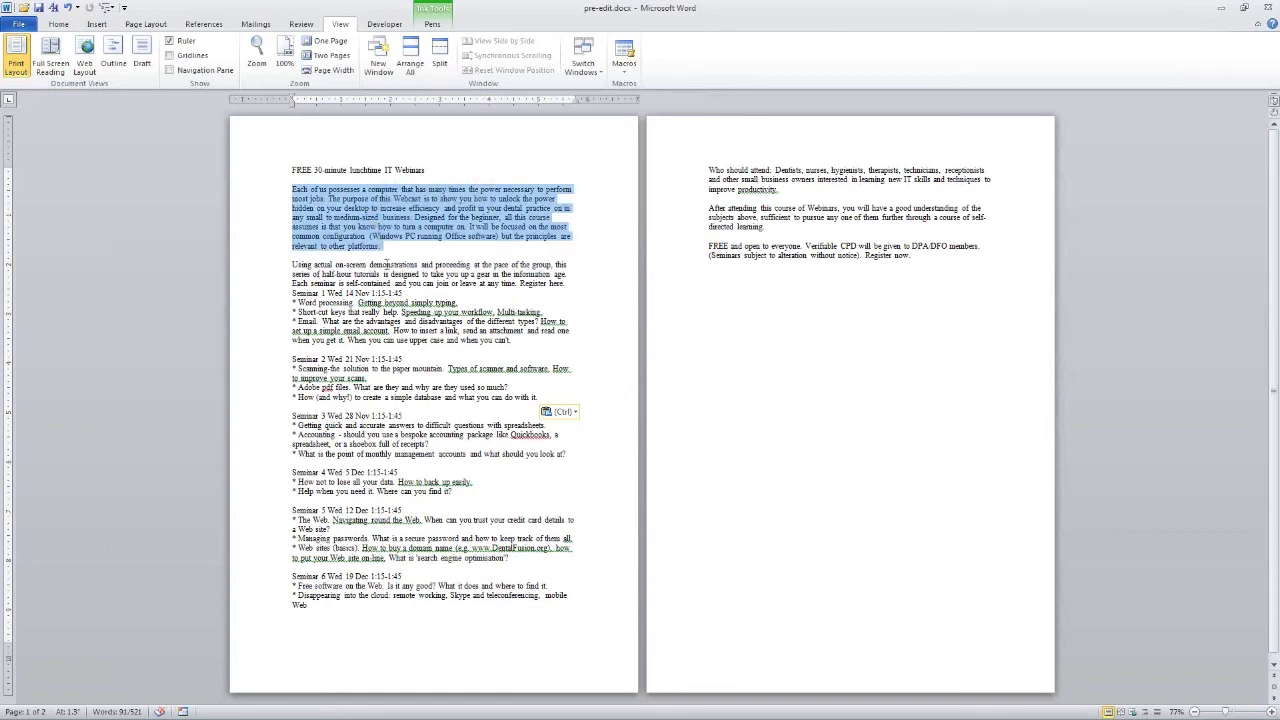
click(402, 267)
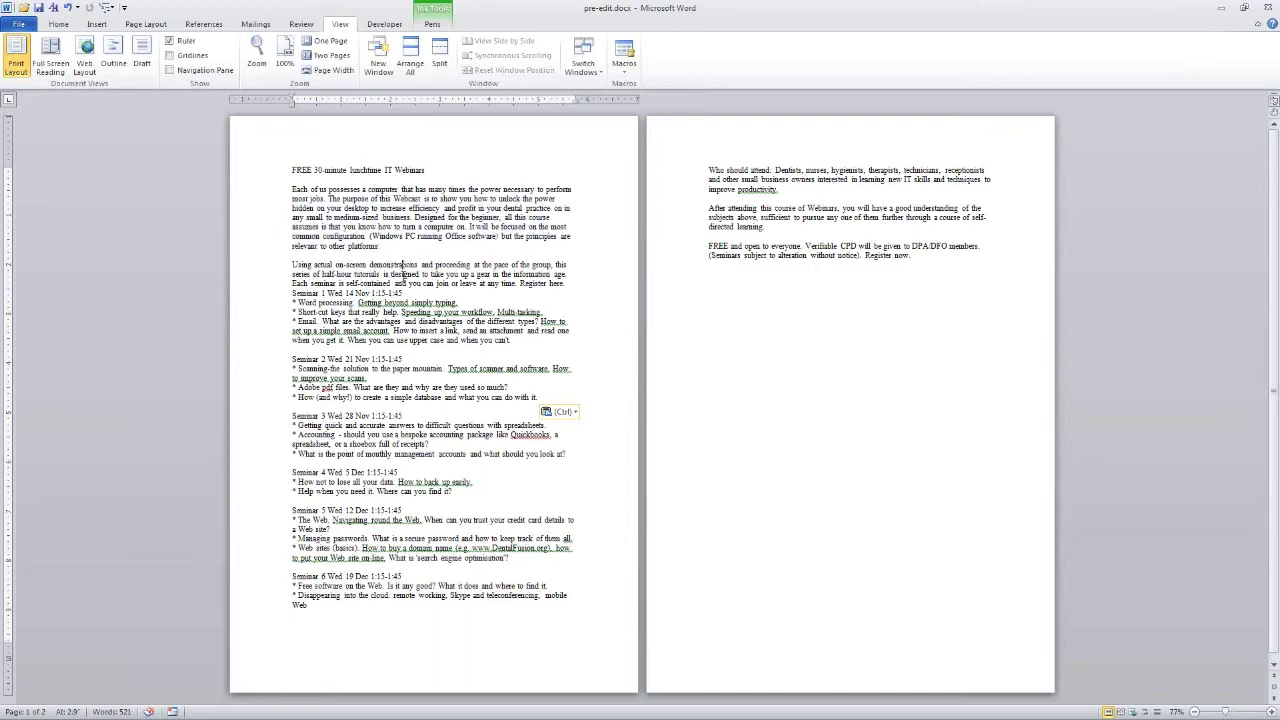
key(shift+End)
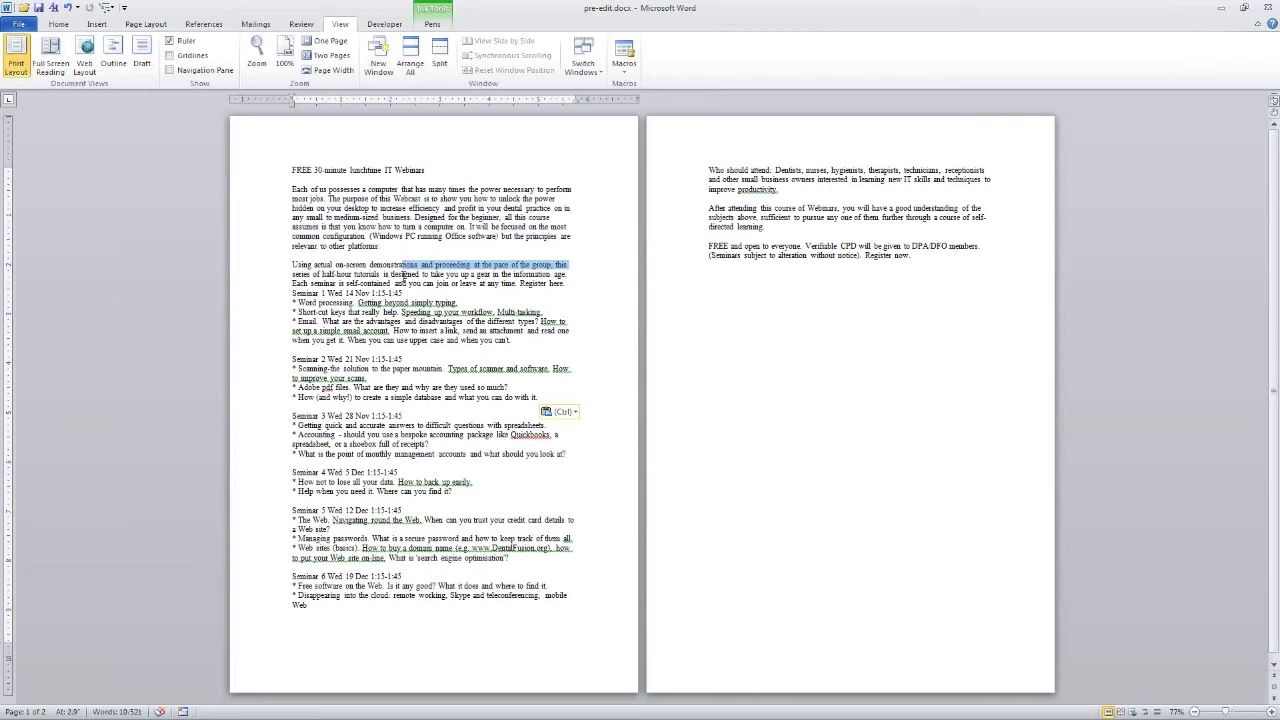
key(shift+Home)
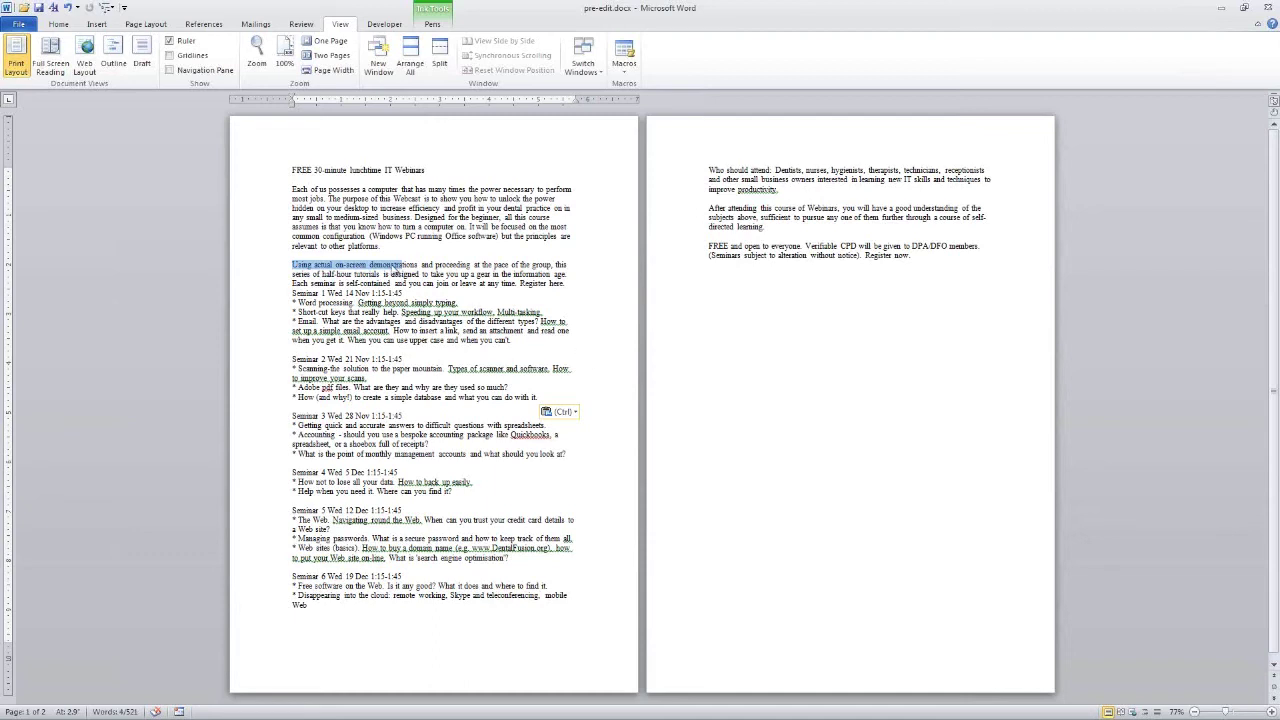
Replace 'demonstrations' with 'tutorials' and make 'tutorials' bold.
double_click(396, 265)
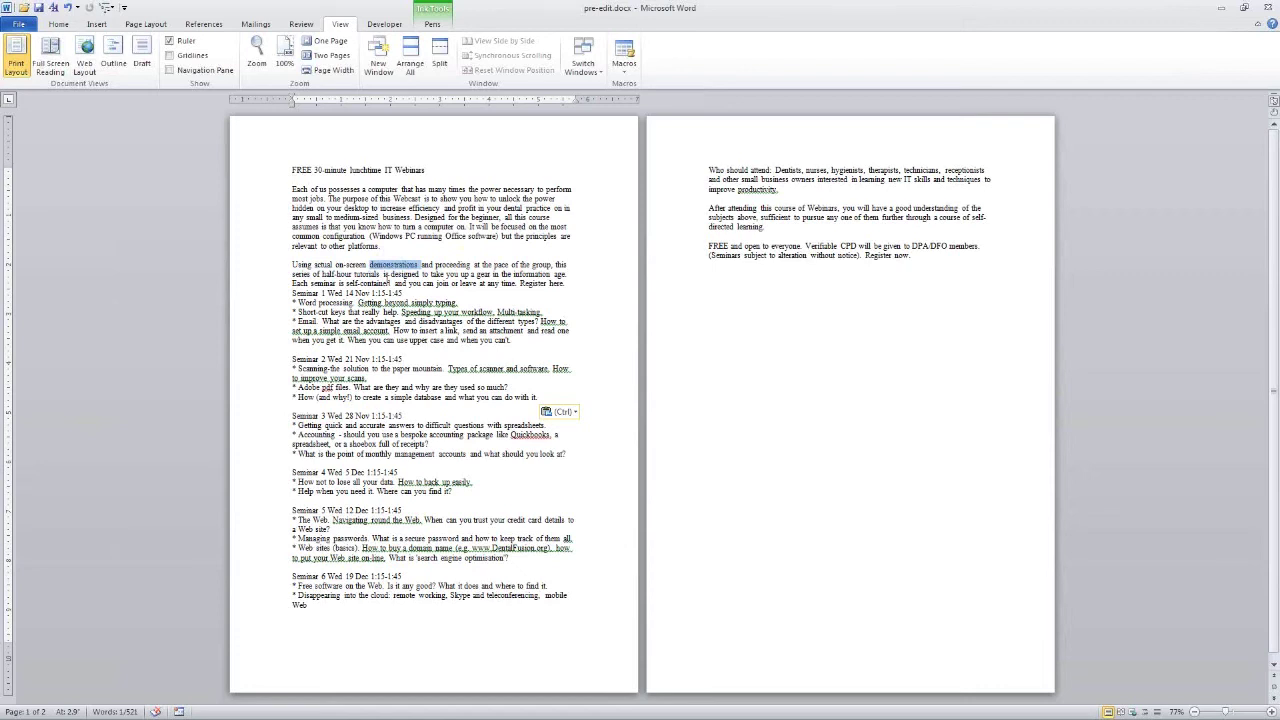
text(tutorials)
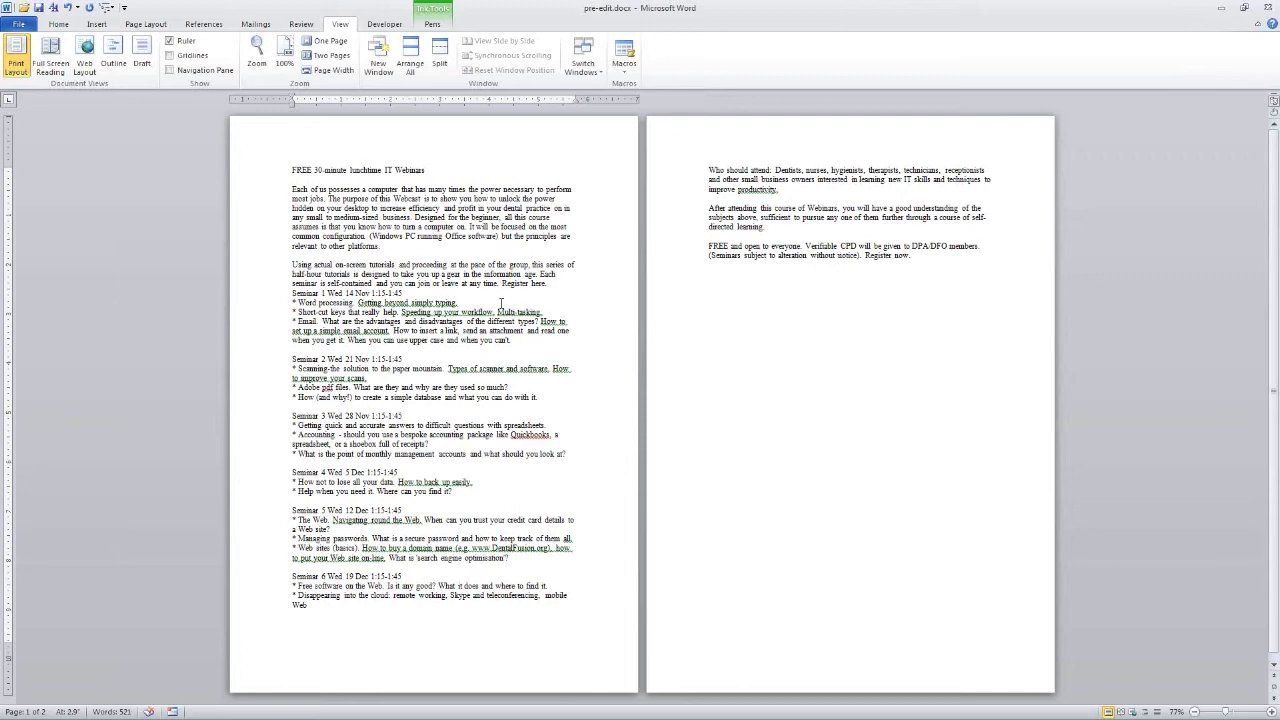
double_click(381, 264)
drag(381, 264, 397, 272)
key(ctrl+b)
click(434, 264)
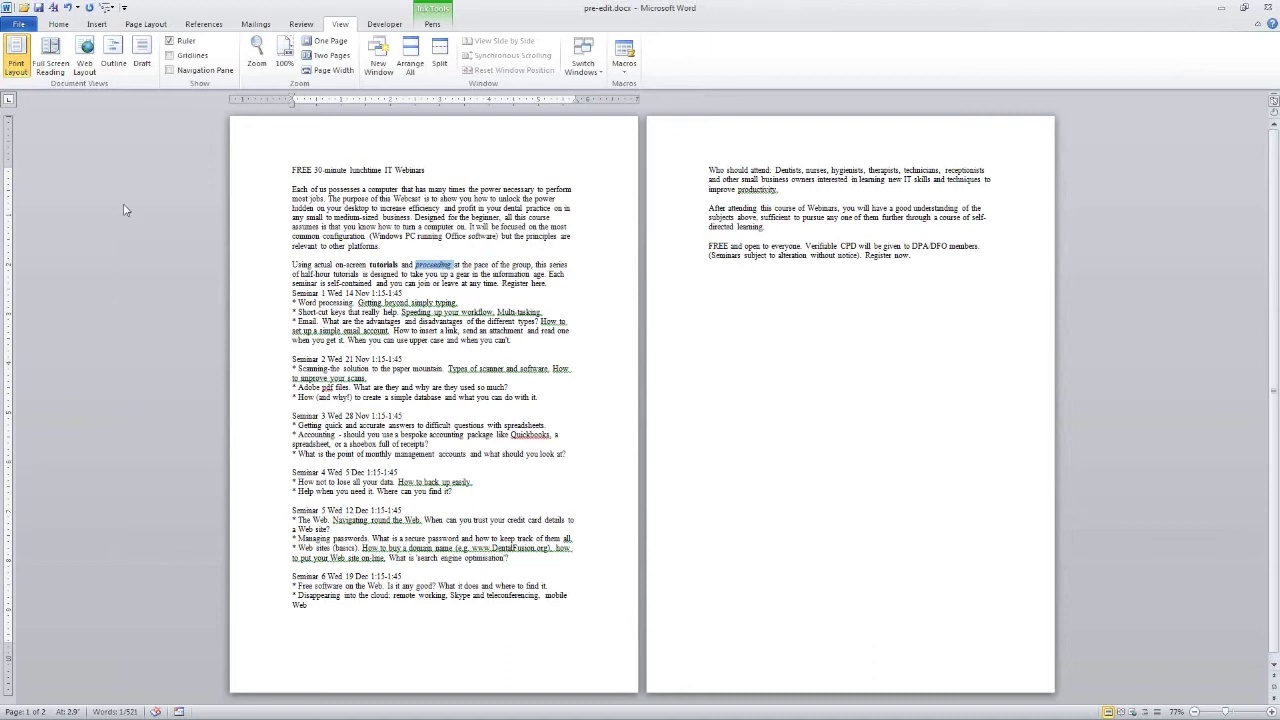
click(266, 176)
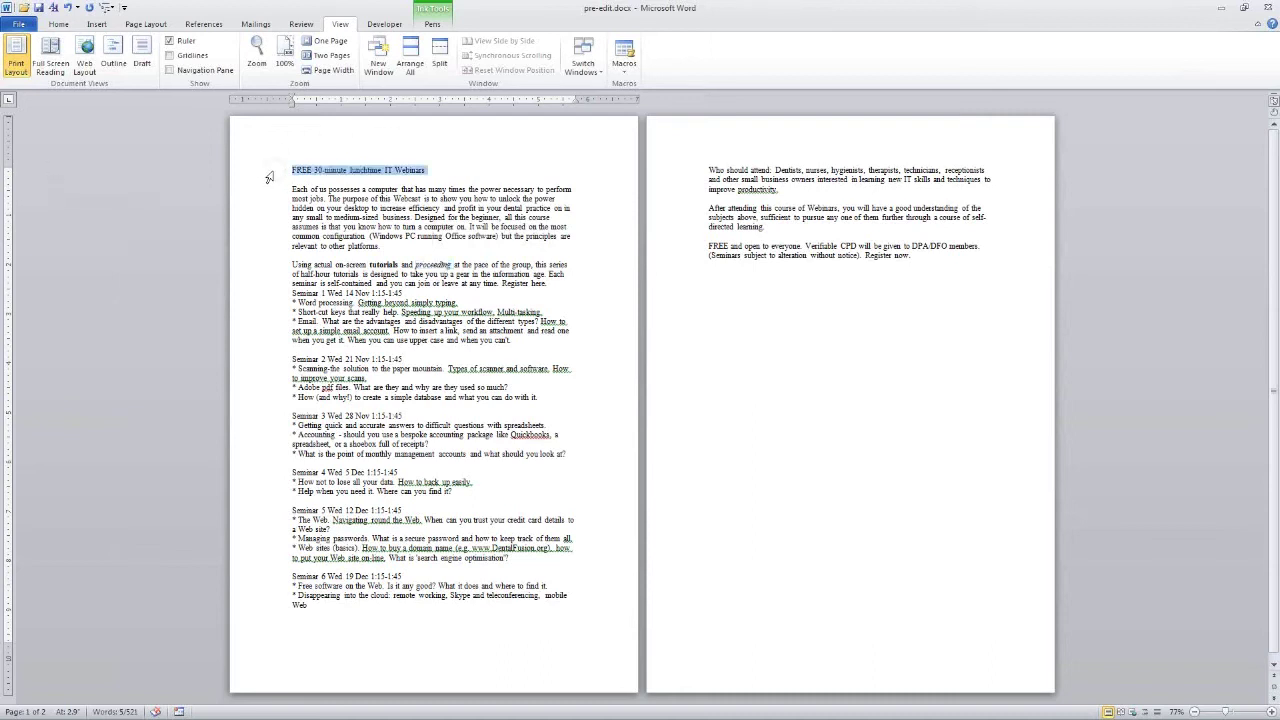
Make the title Heading 1 and give the Seminar 1 date line the Strong style.
click(58, 24)
click(513, 66)
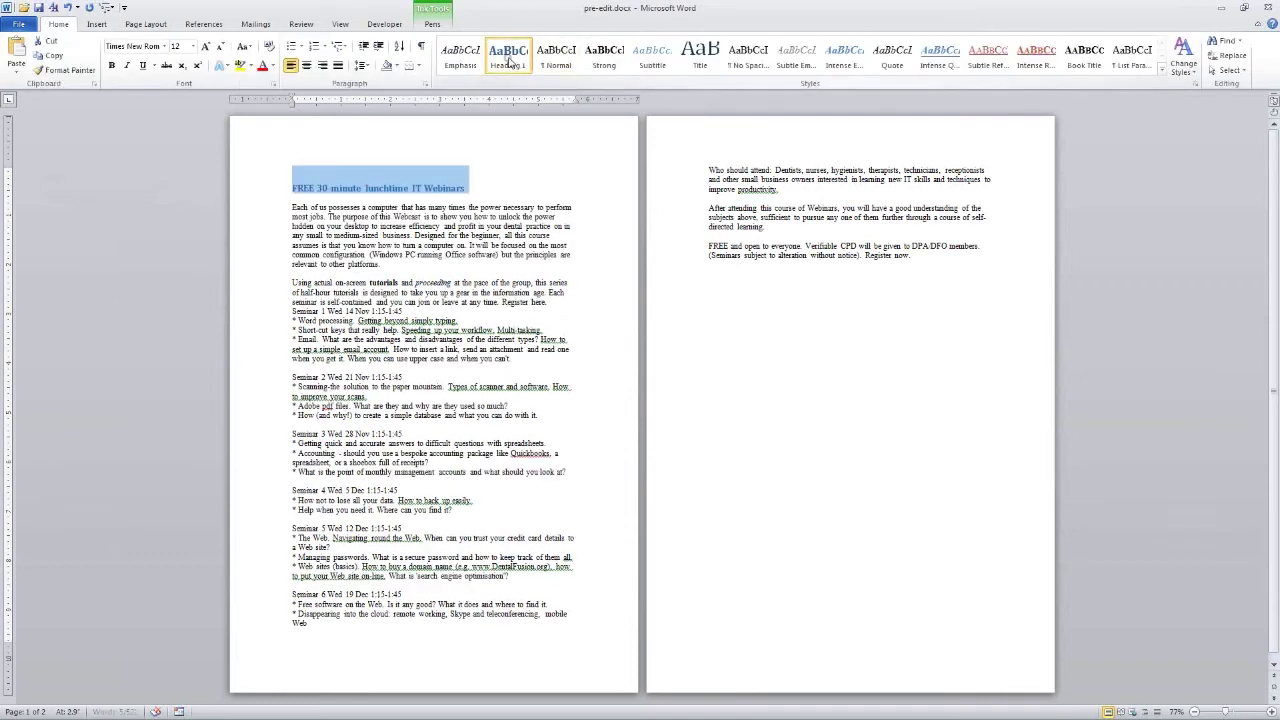
click(266, 312)
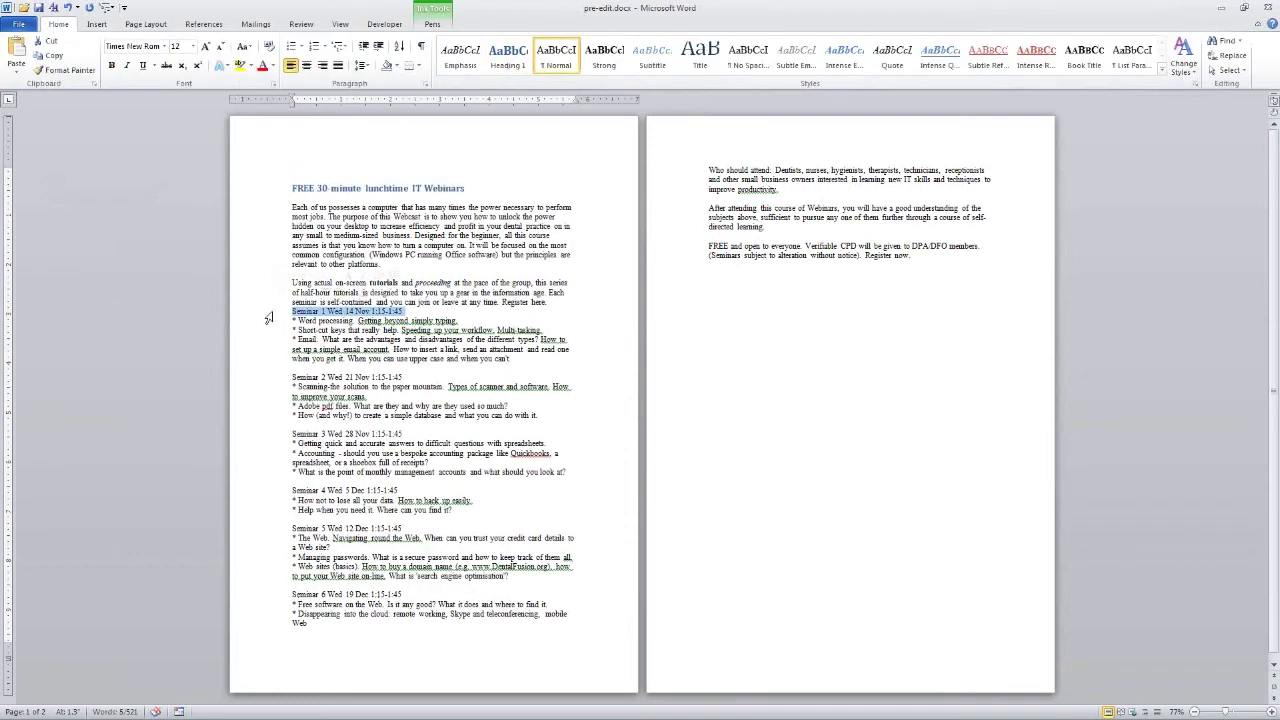
click(604, 55)
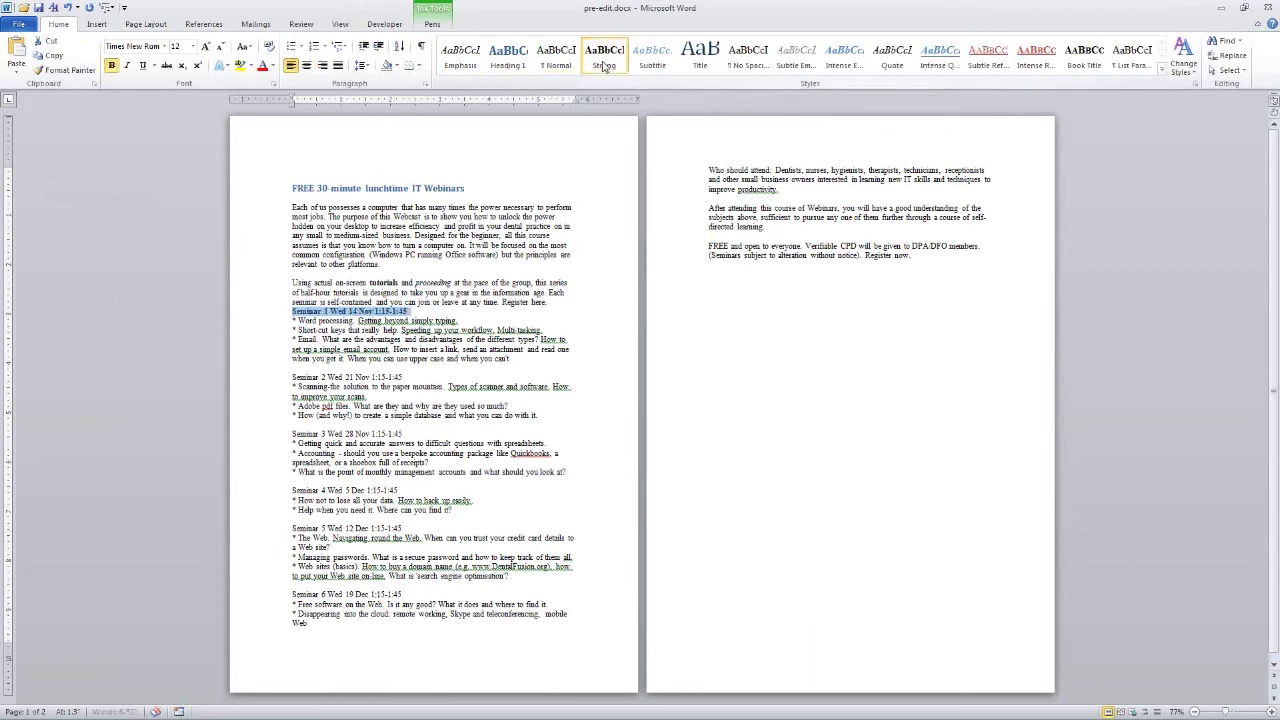
Apply the Strong style to the Seminar 2–6 date lines together.
click(253, 381)
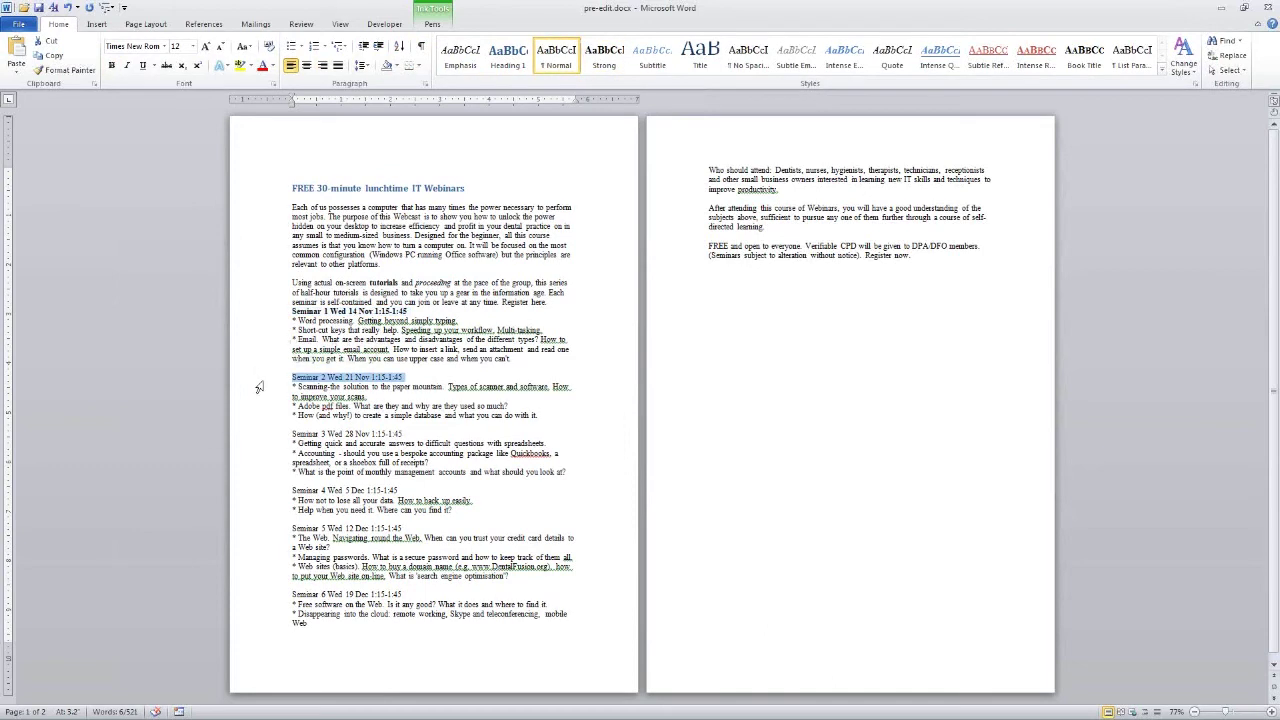
ctrl+click(262, 437)
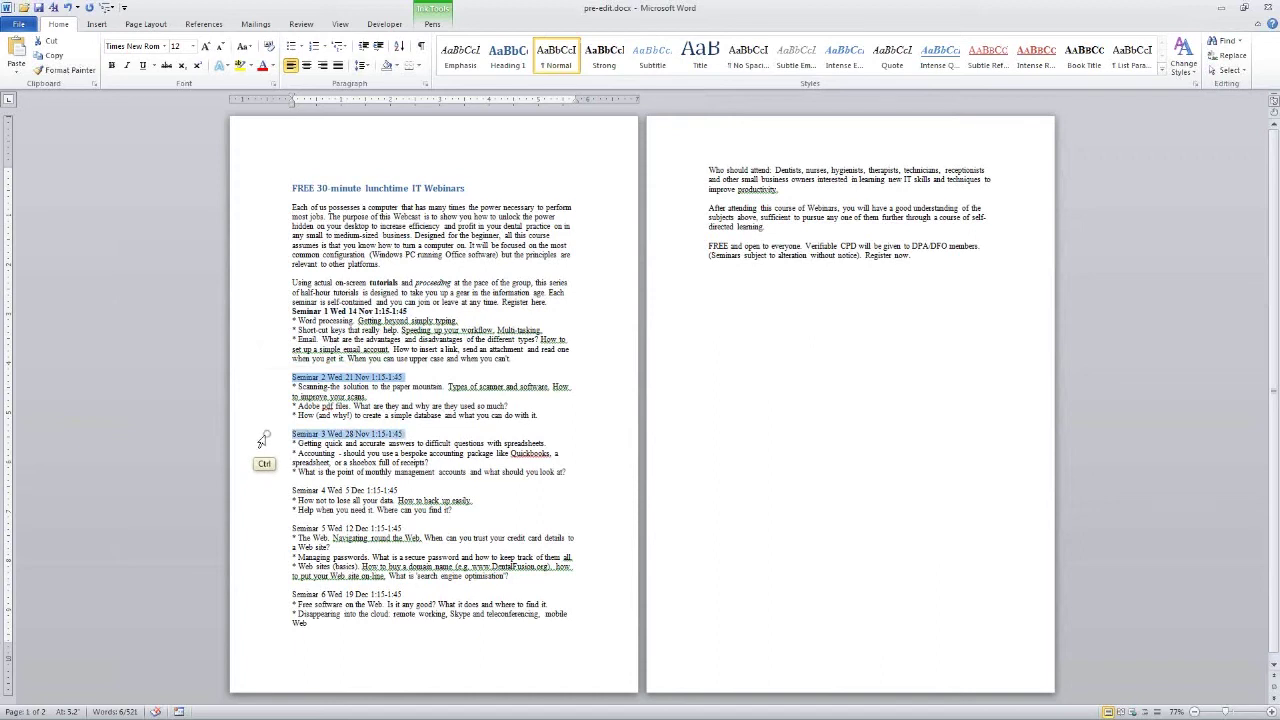
ctrl+click(259, 492)
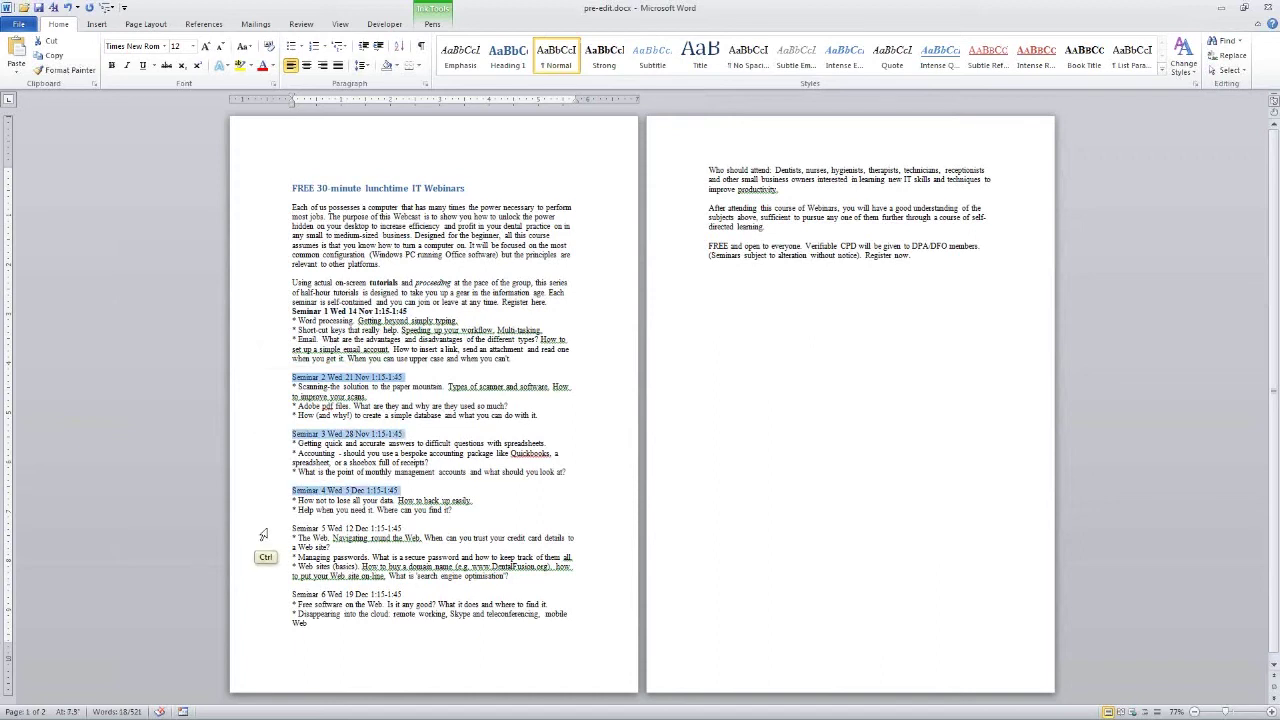
ctrl+click(257, 530)
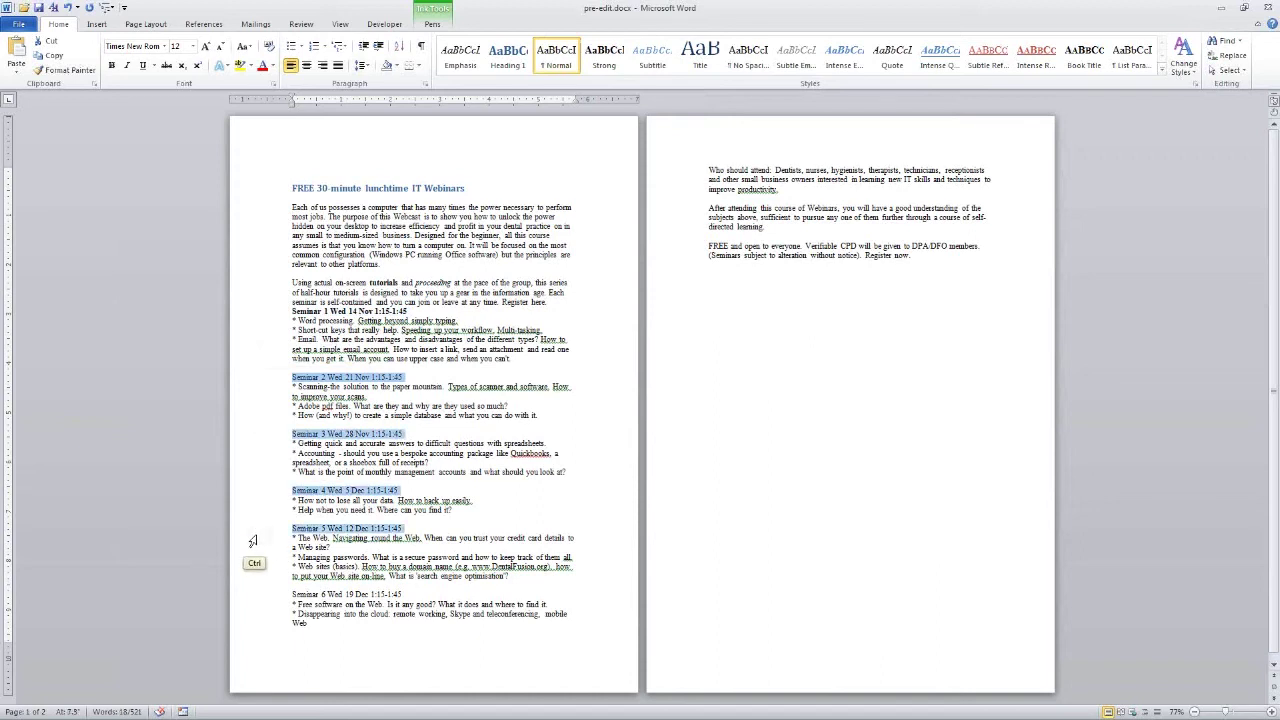
ctrl+click(264, 597)
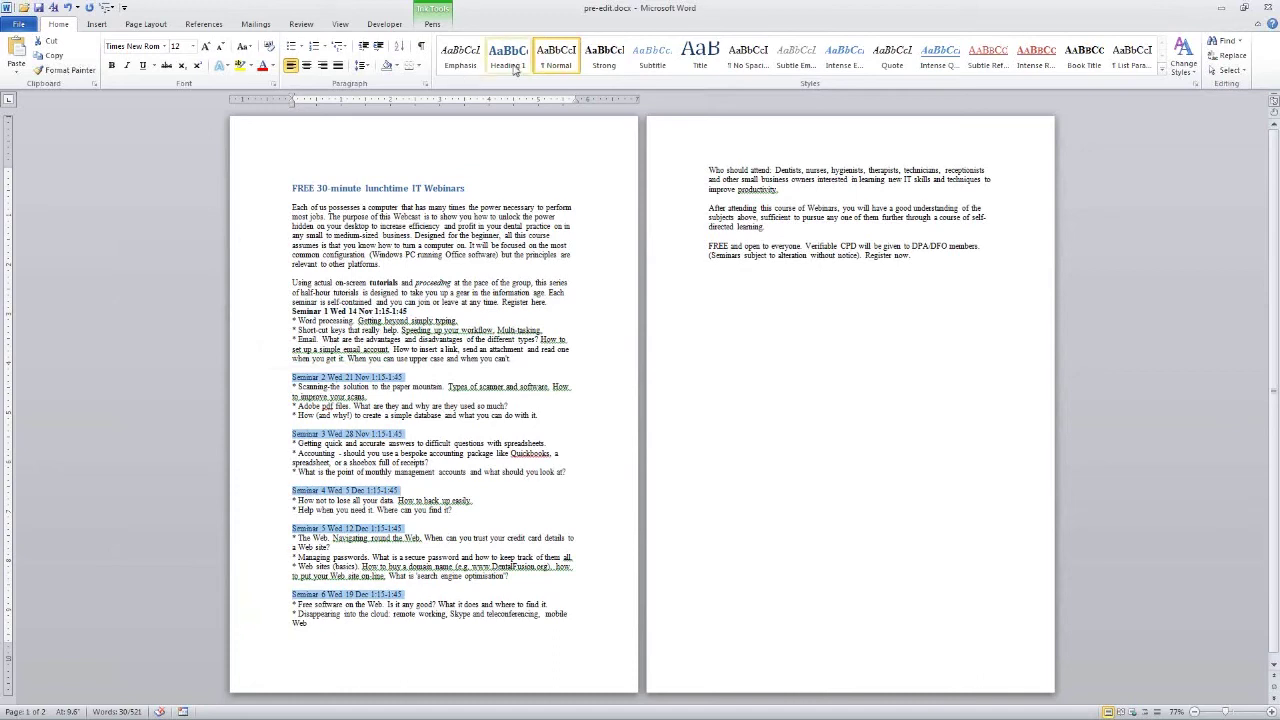
click(612, 60)
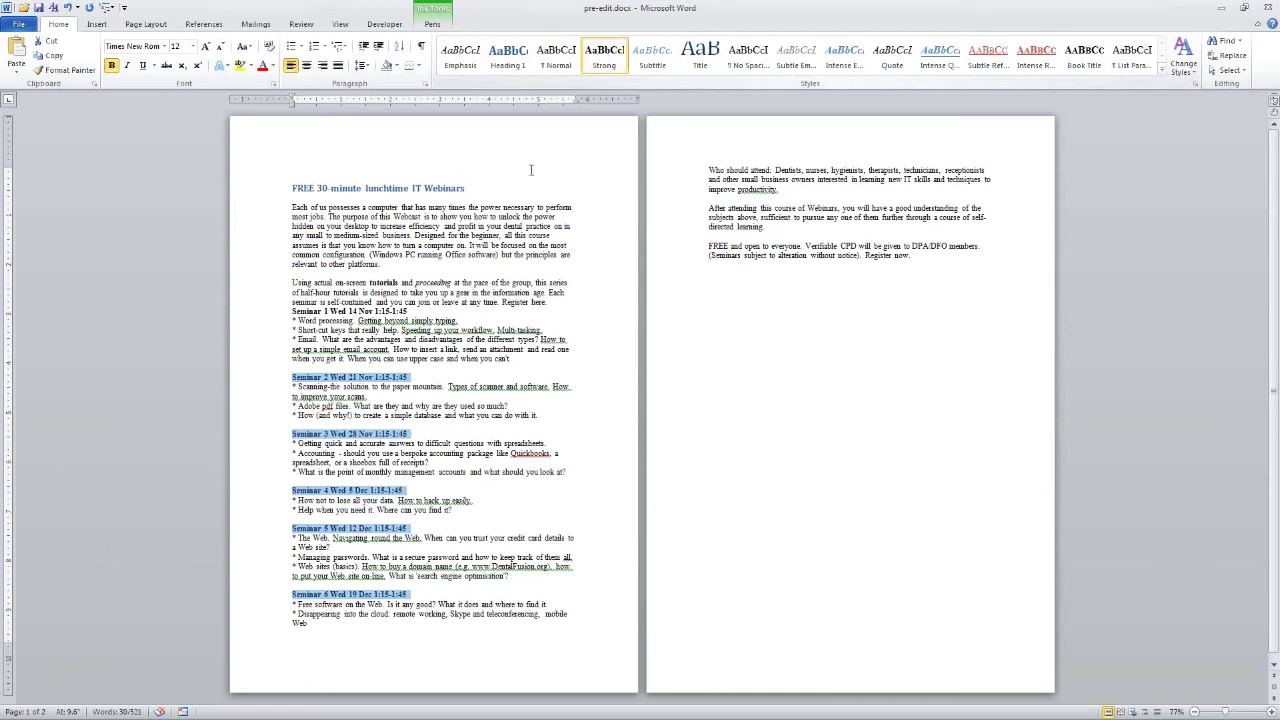
click(243, 162)
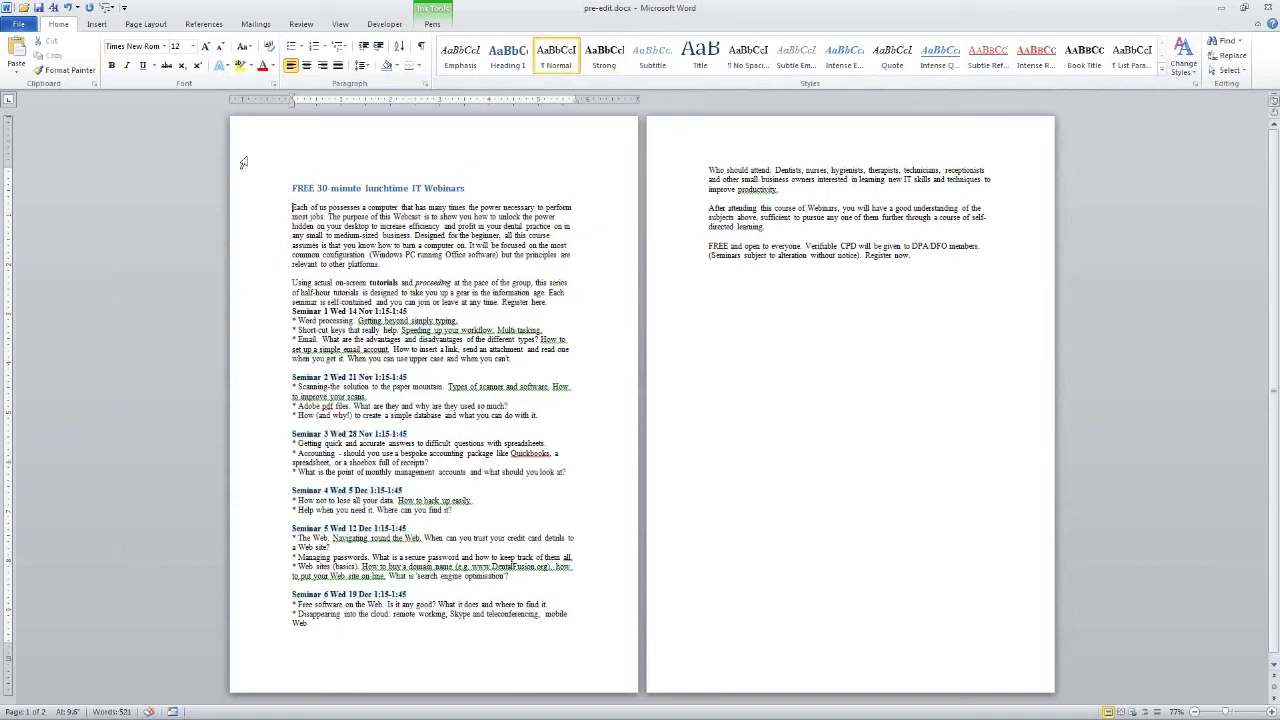
Insert the logo dfo_logo_200x75.gif from the Desktop into the opening paragraph.
click(96, 24)
click(140, 55)
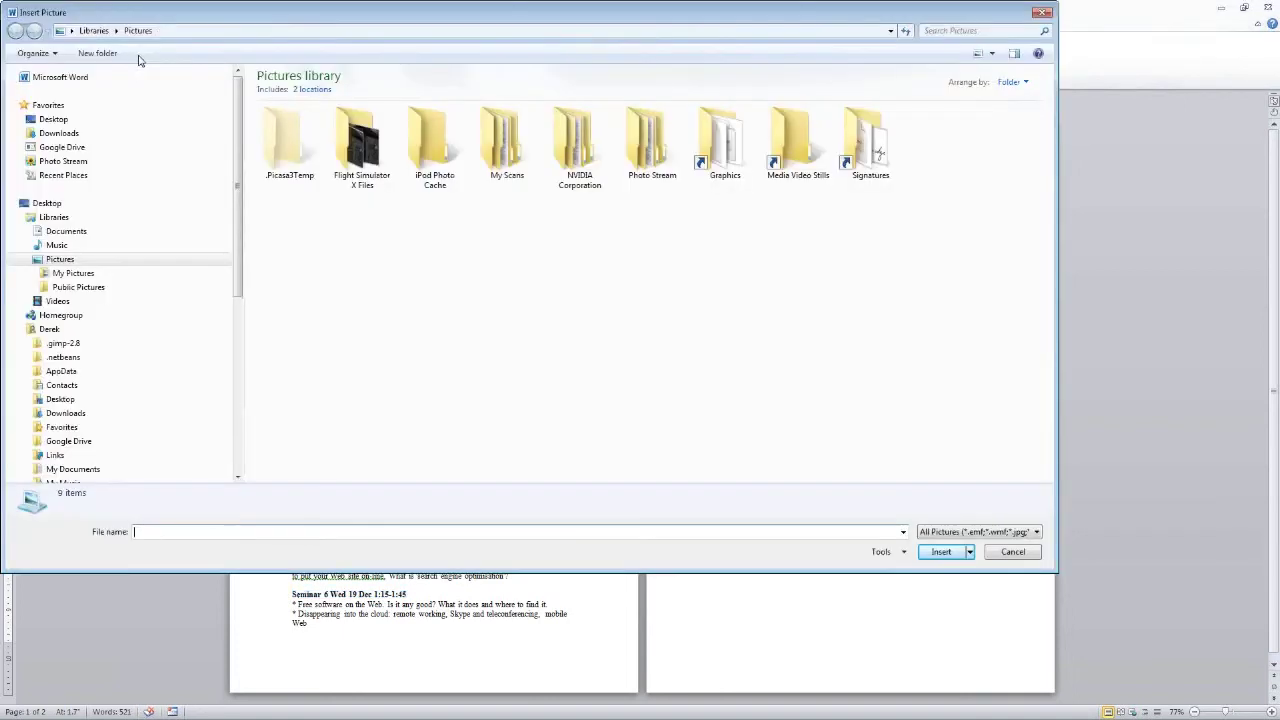
click(52, 120)
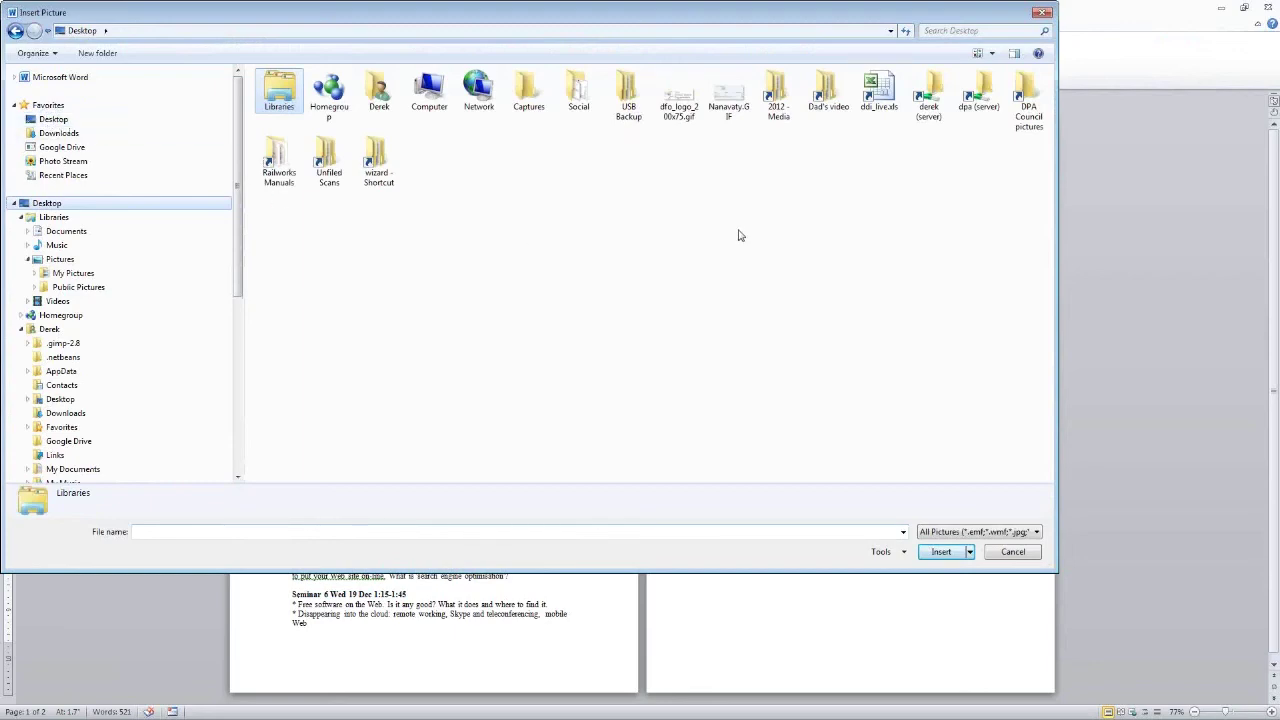
click(679, 108)
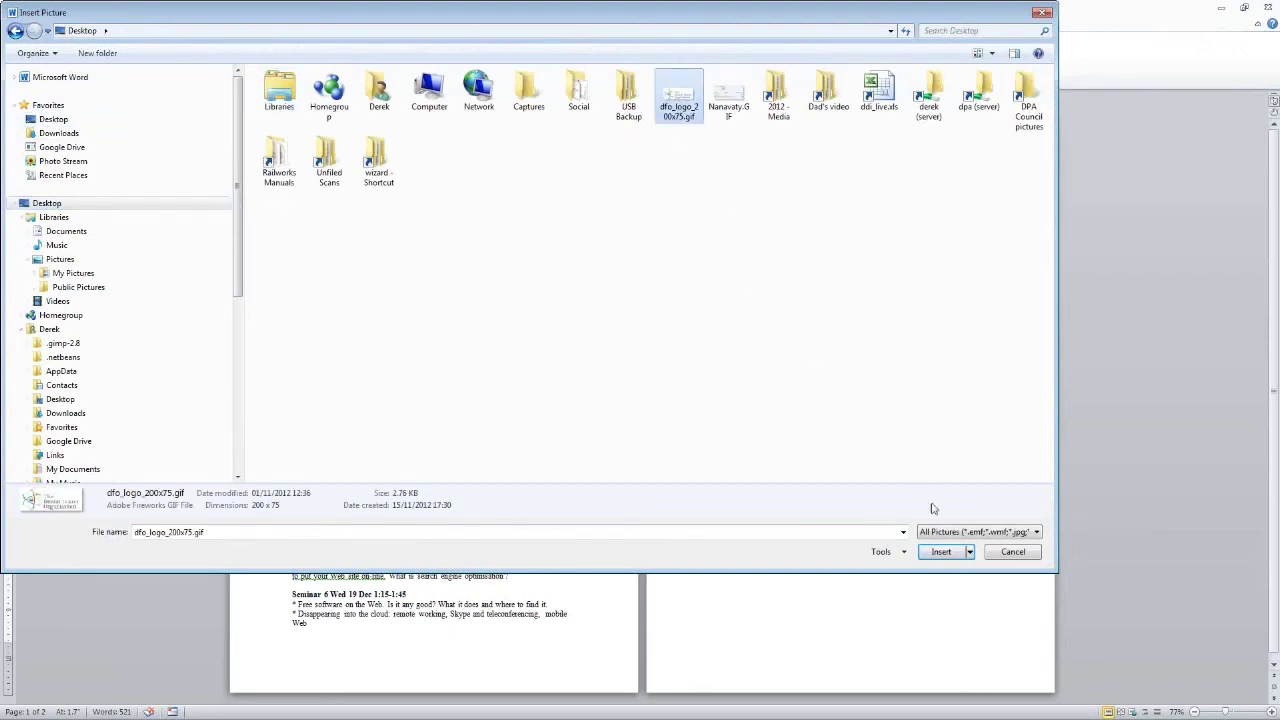
click(941, 552)
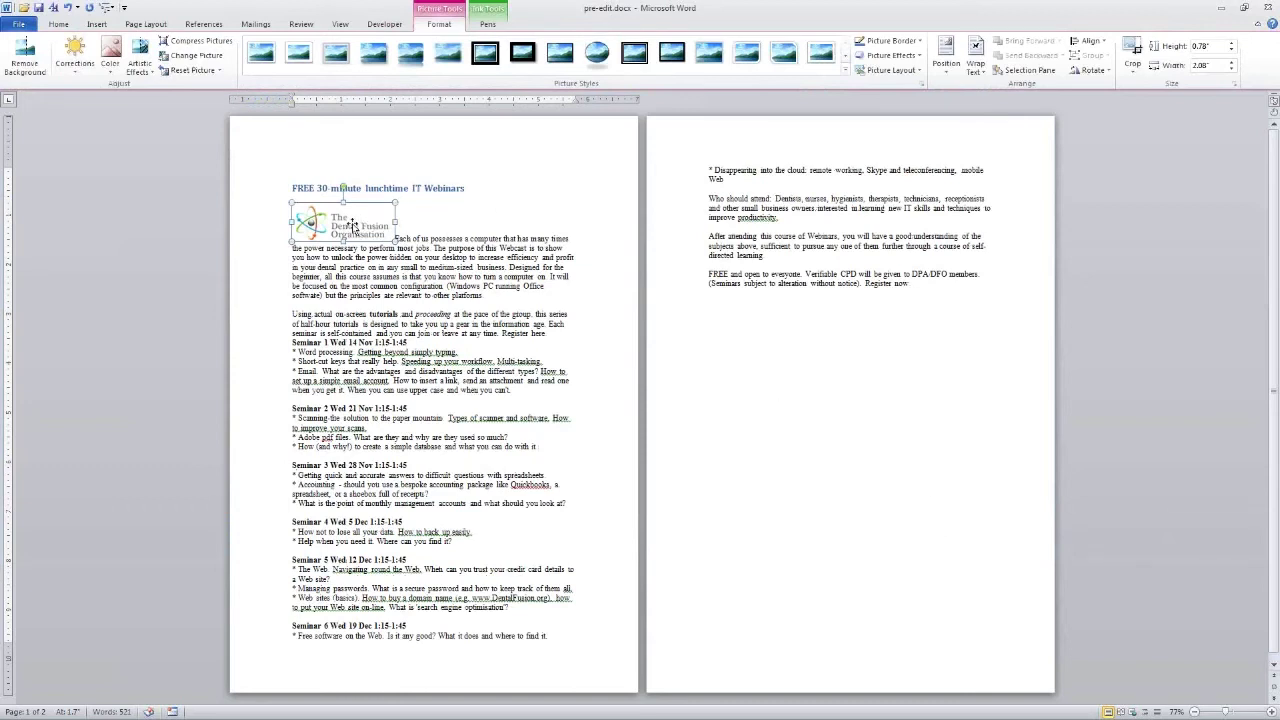
Set the logo's text wrapping to Square and select the words 'Register here.'.
right_click(354, 224)
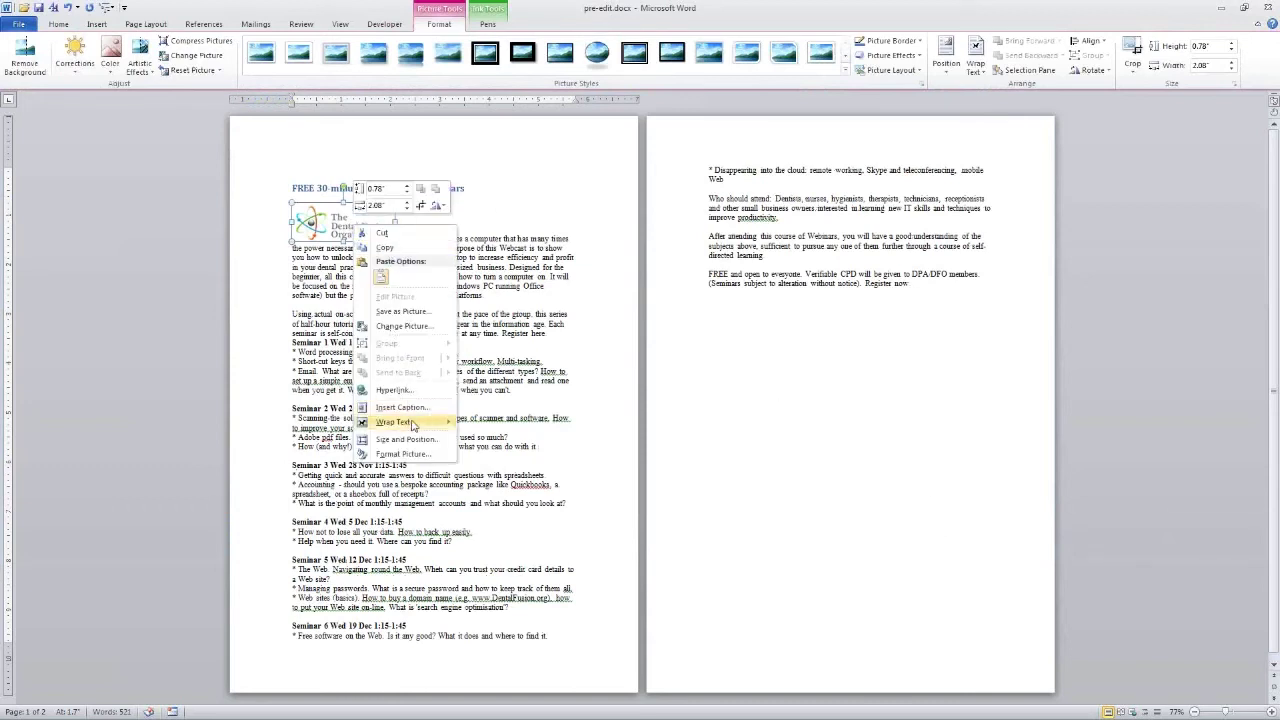
mouse_move(410, 422)
click(488, 442)
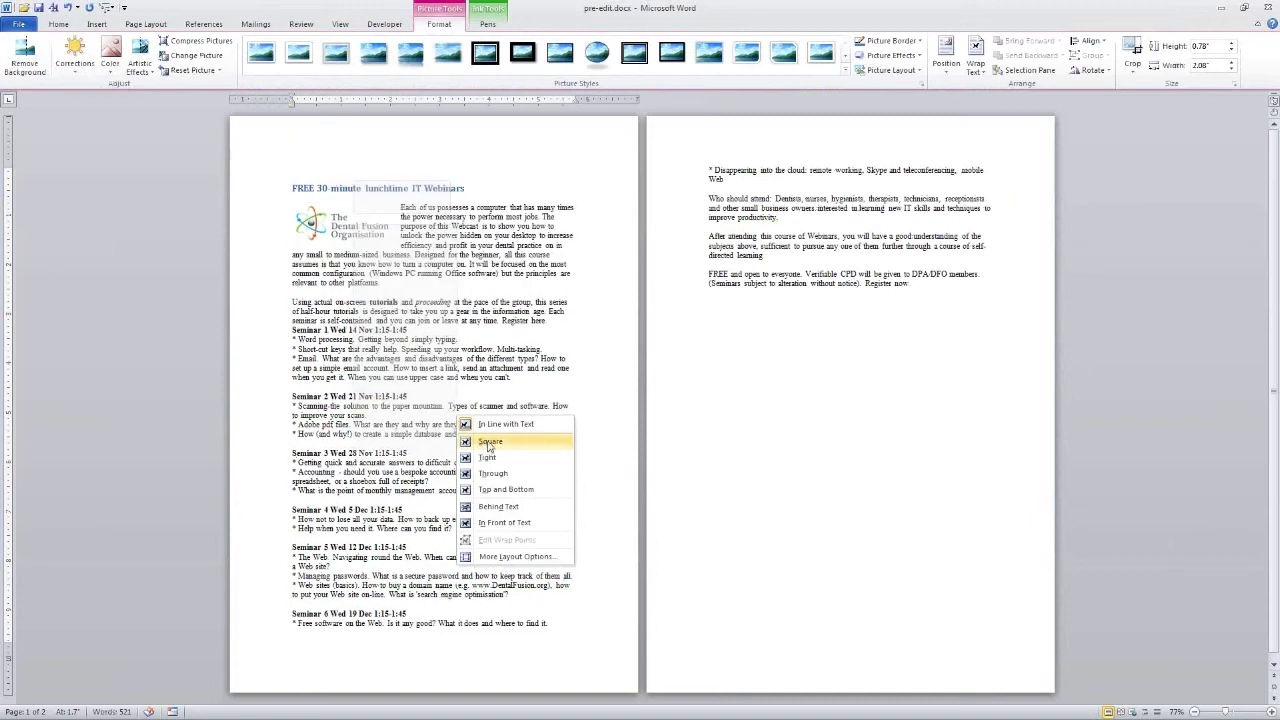
click(488, 442)
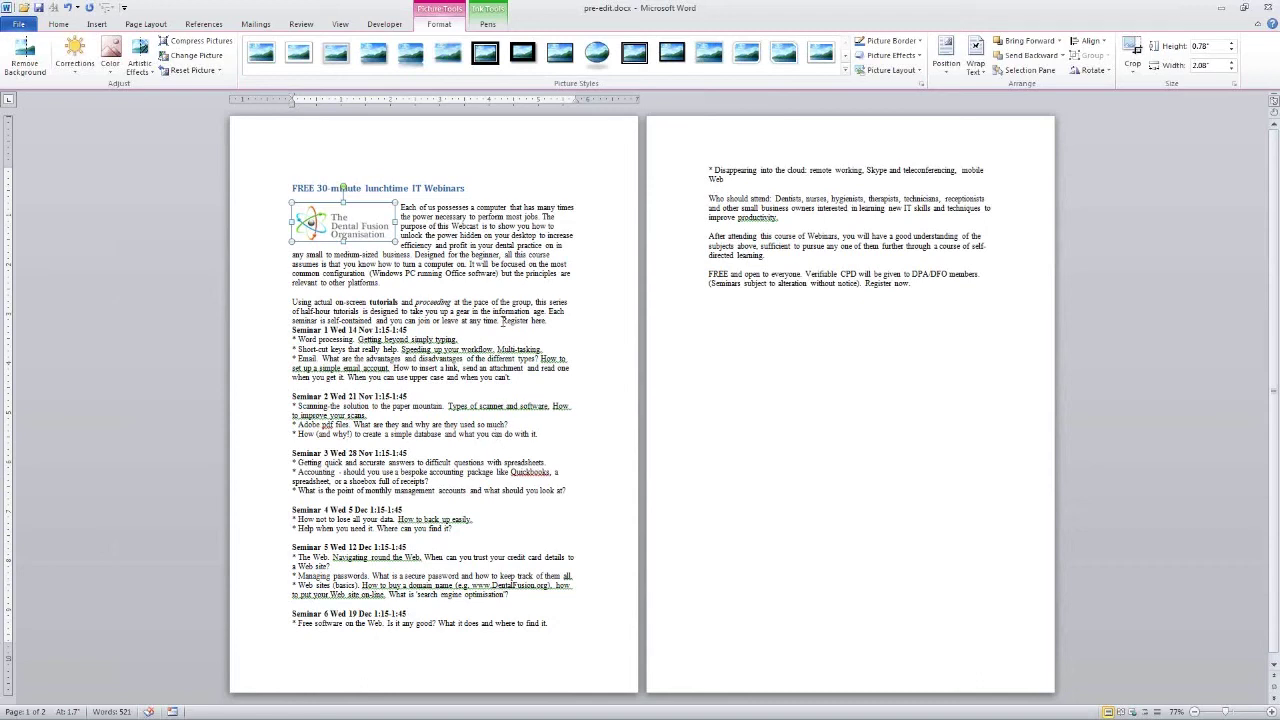
drag(502, 320, 549, 321)
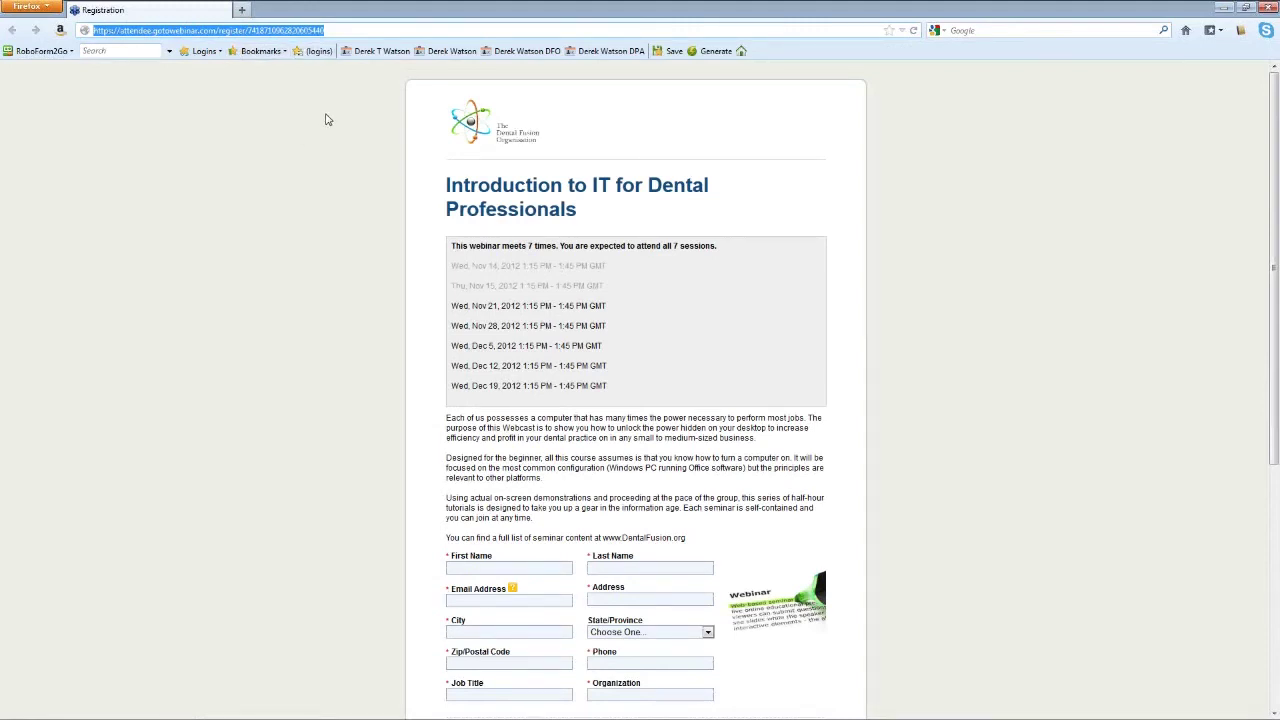
Copy the registration page URL from Firefox's address bar and close Firefox.
key(ctrl)
click(1268, 9)
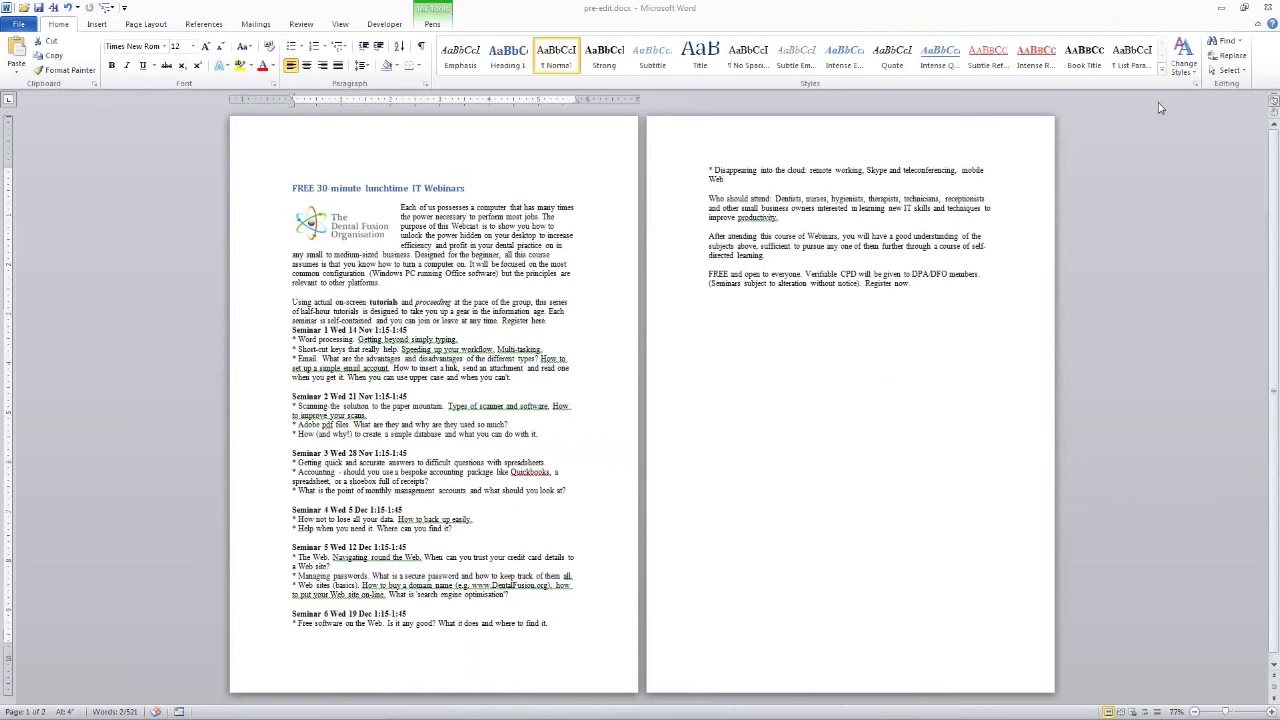
Link 'Register here.' to the pasted registration URL with Ctrl+K, then test the link.
click(545, 15)
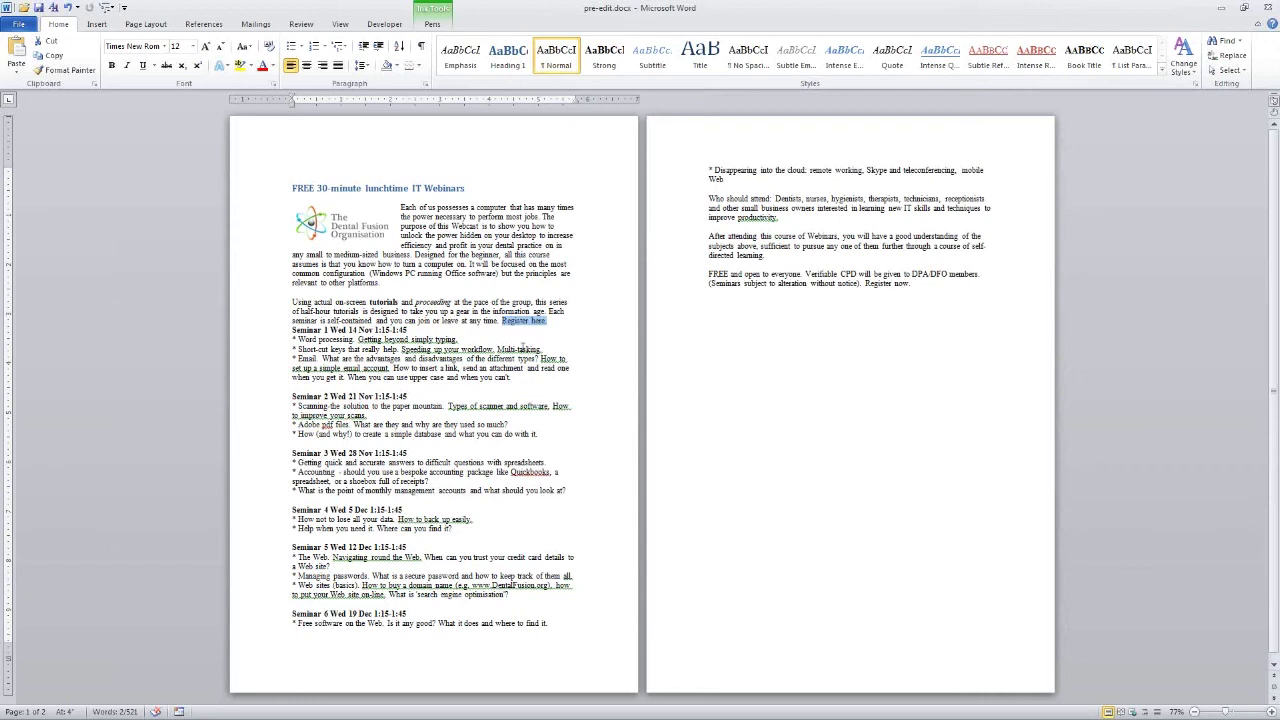
key(ctrl+k)
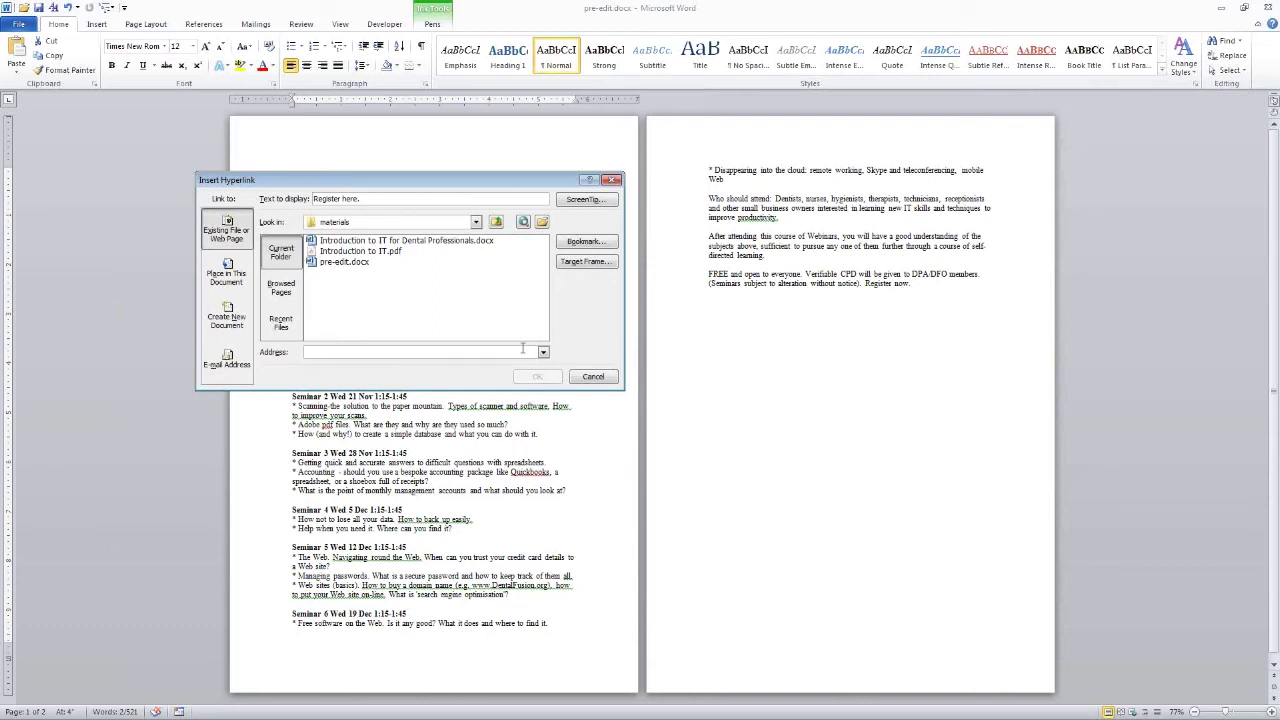
key(ctrl+v)
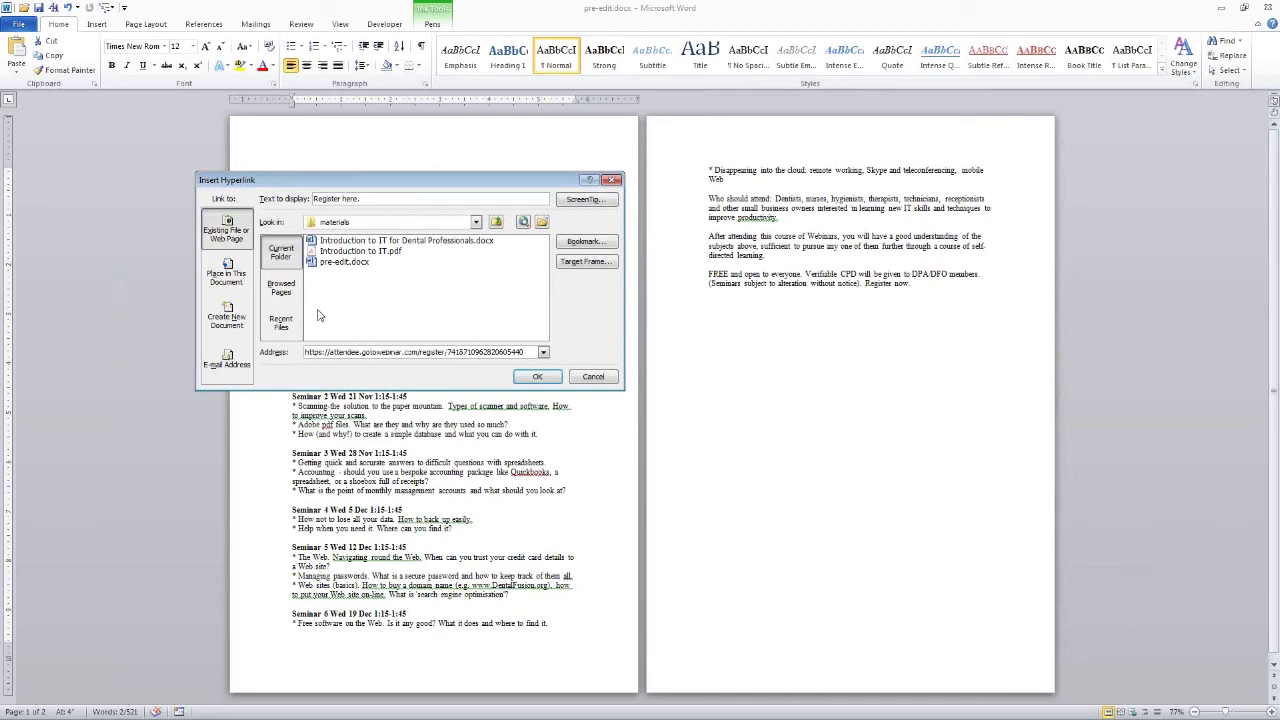
click(535, 377)
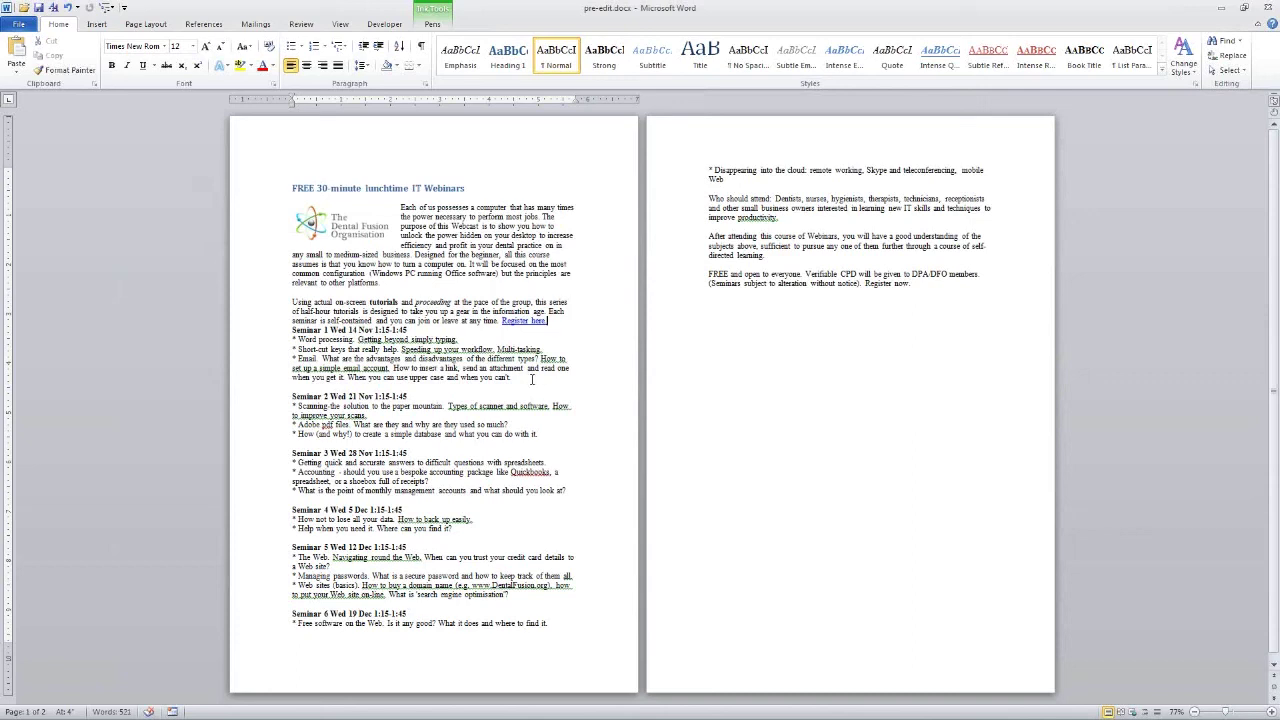
ctrl+click(520, 325)
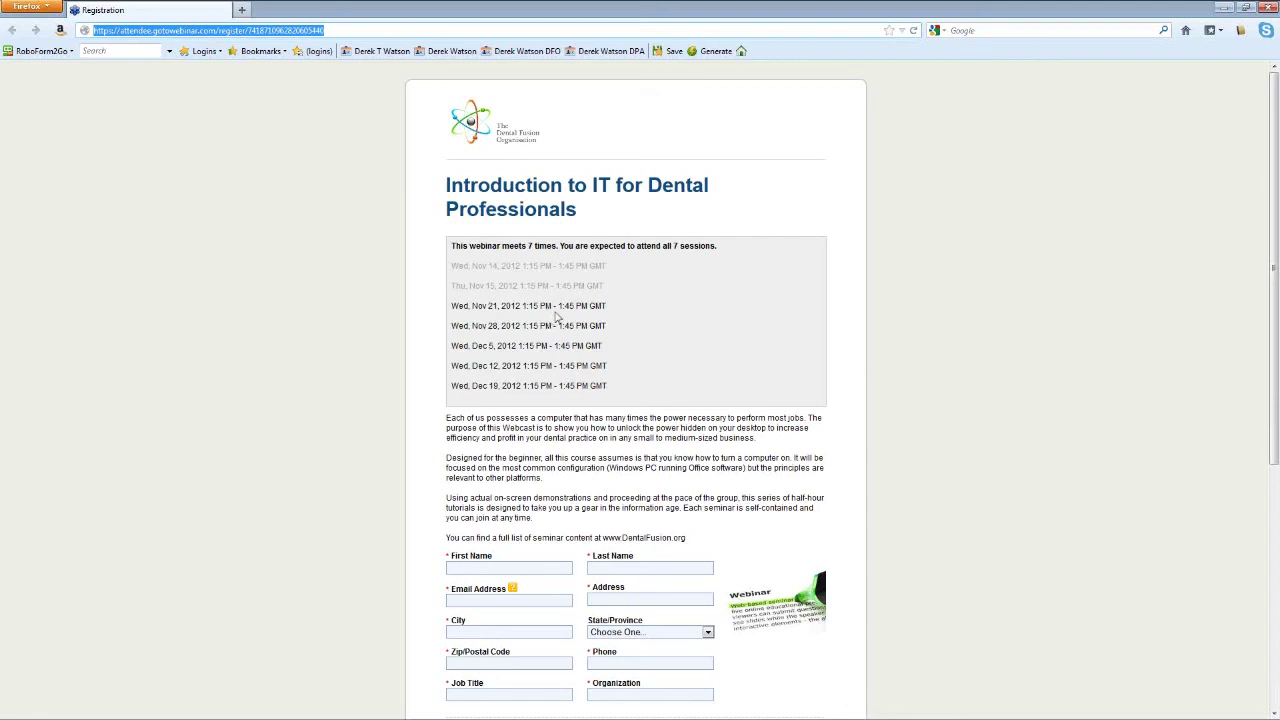
click(1272, 9)
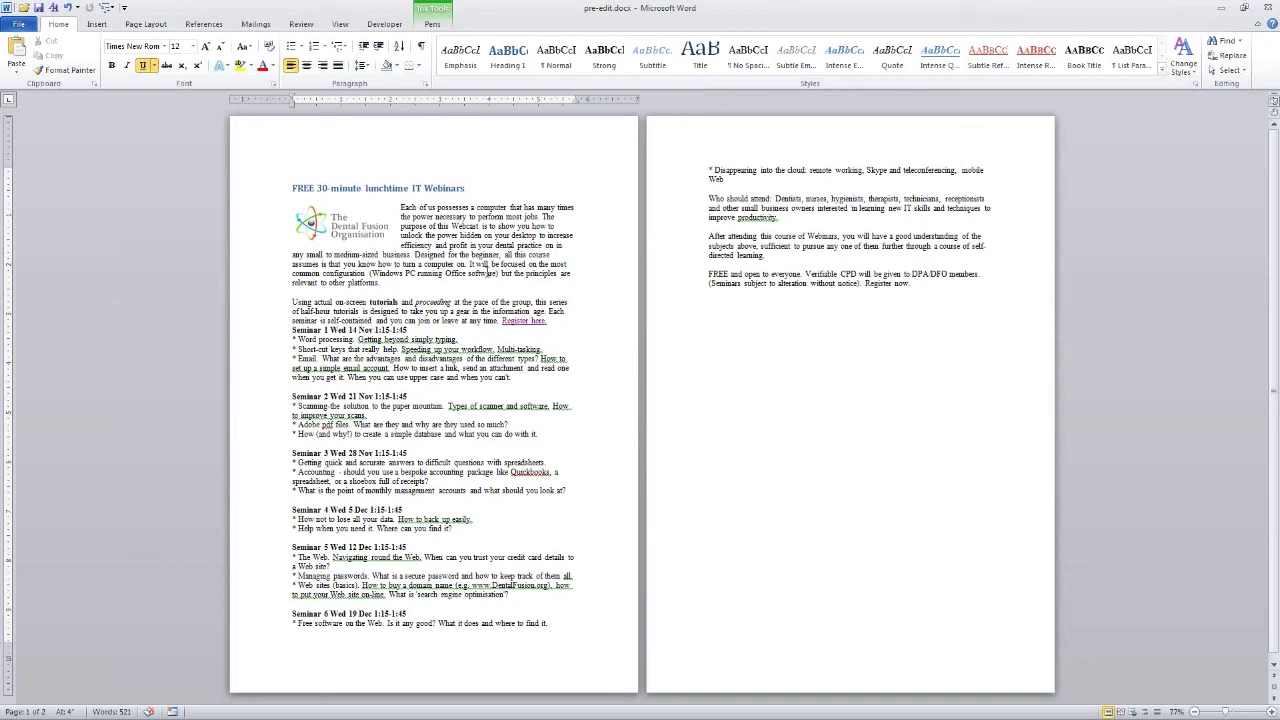
key(shift+F5)
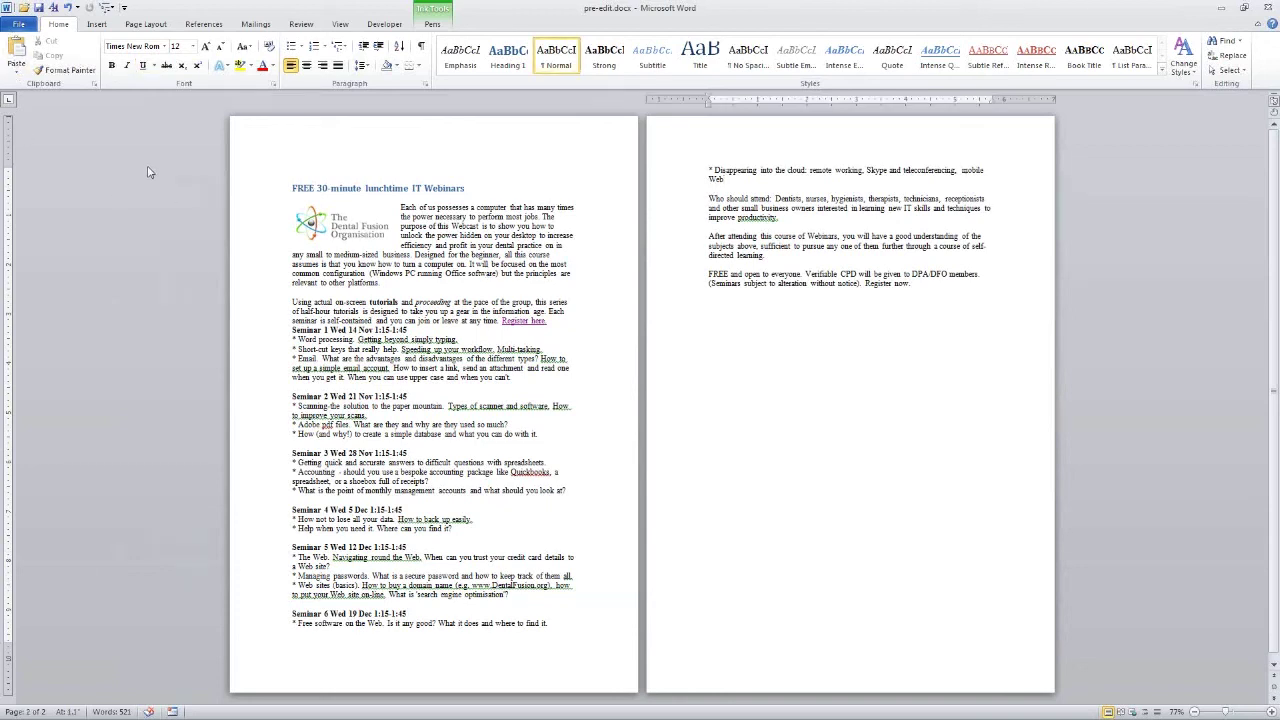
click(20, 25)
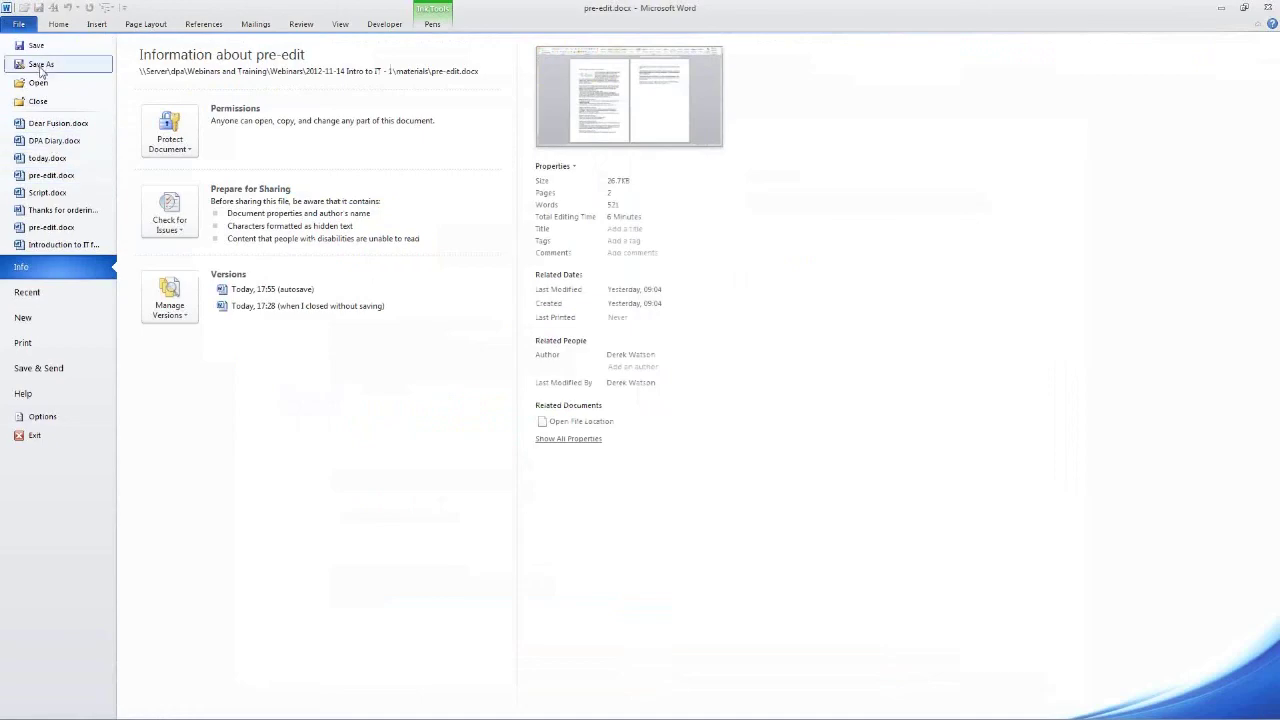
click(41, 65)
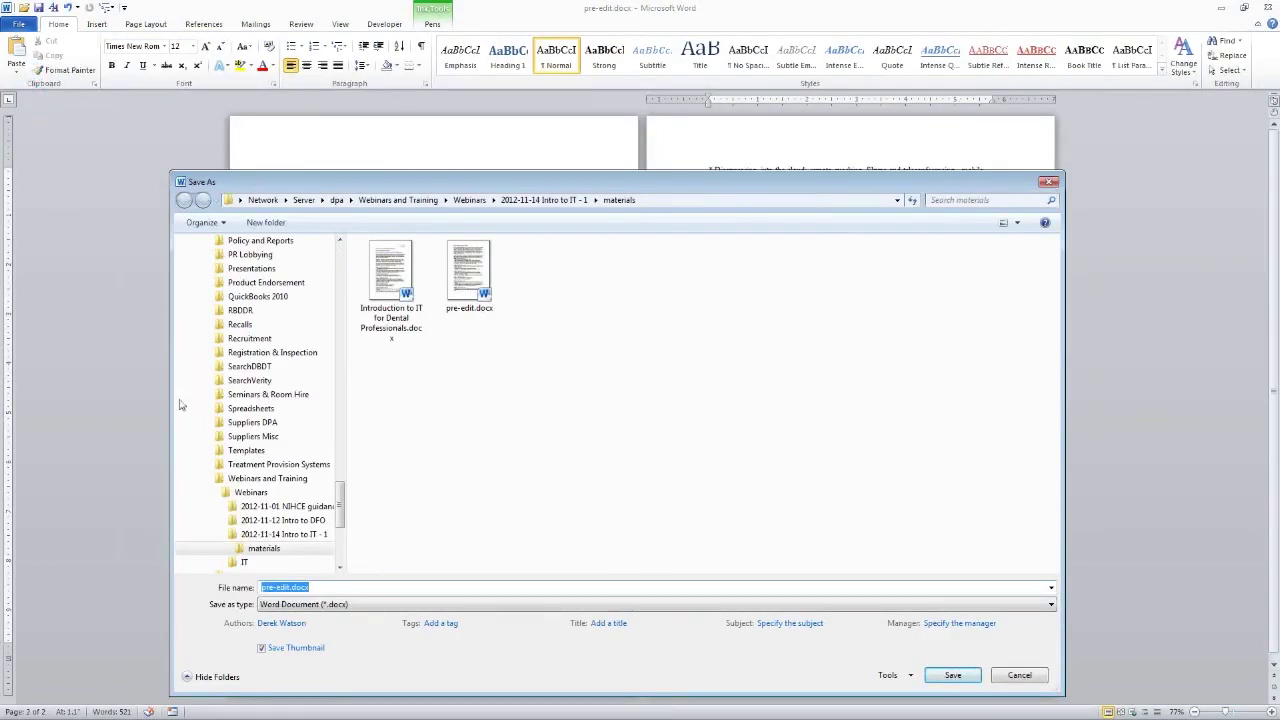
click(298, 605)
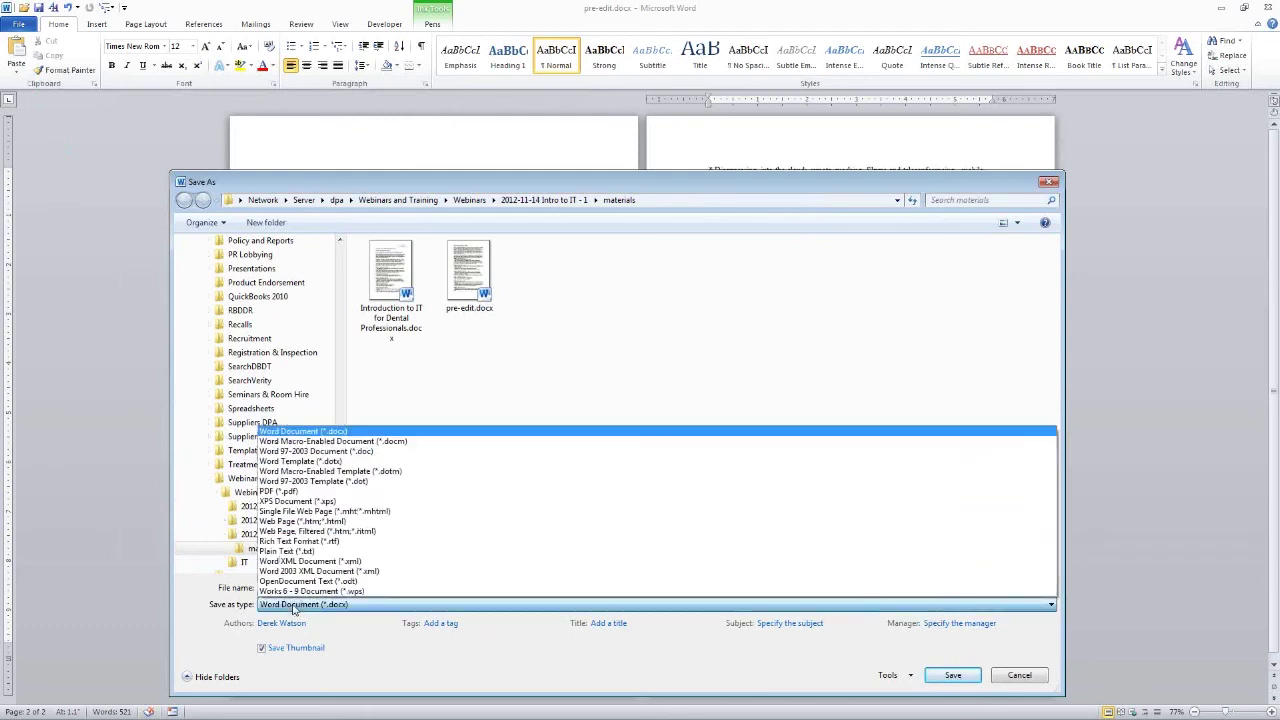
click(298, 491)
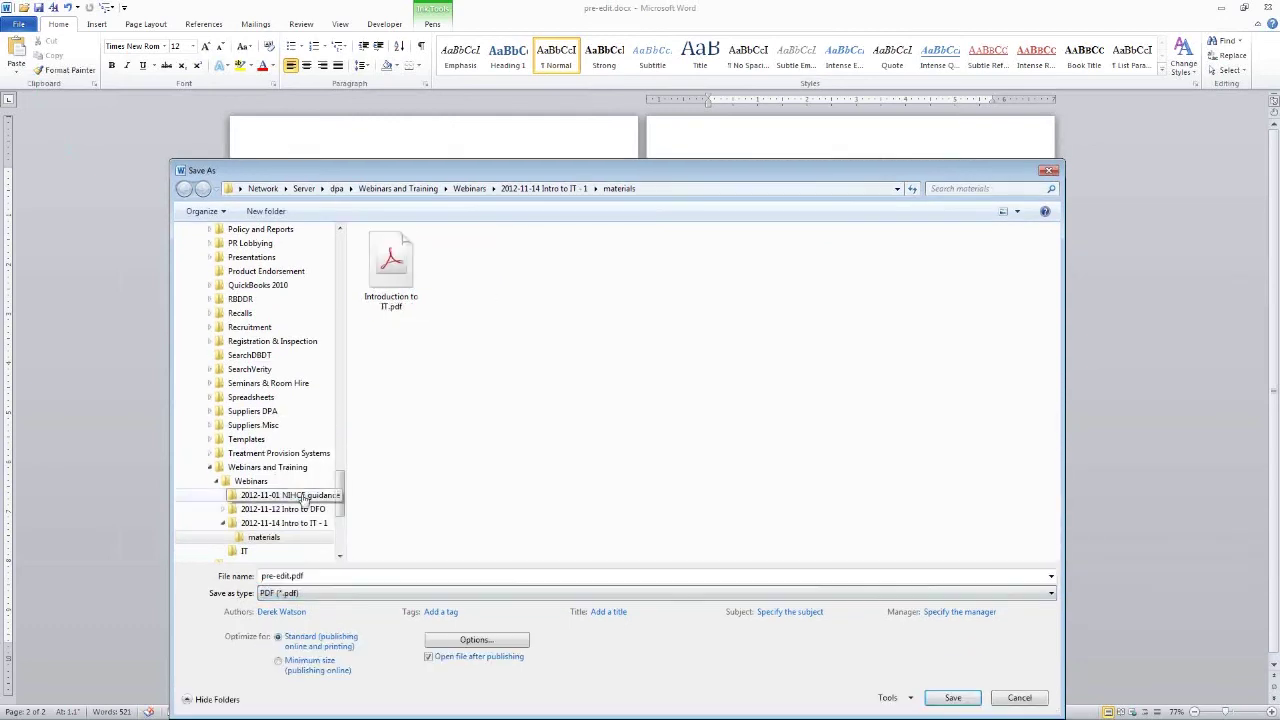
click(291, 593)
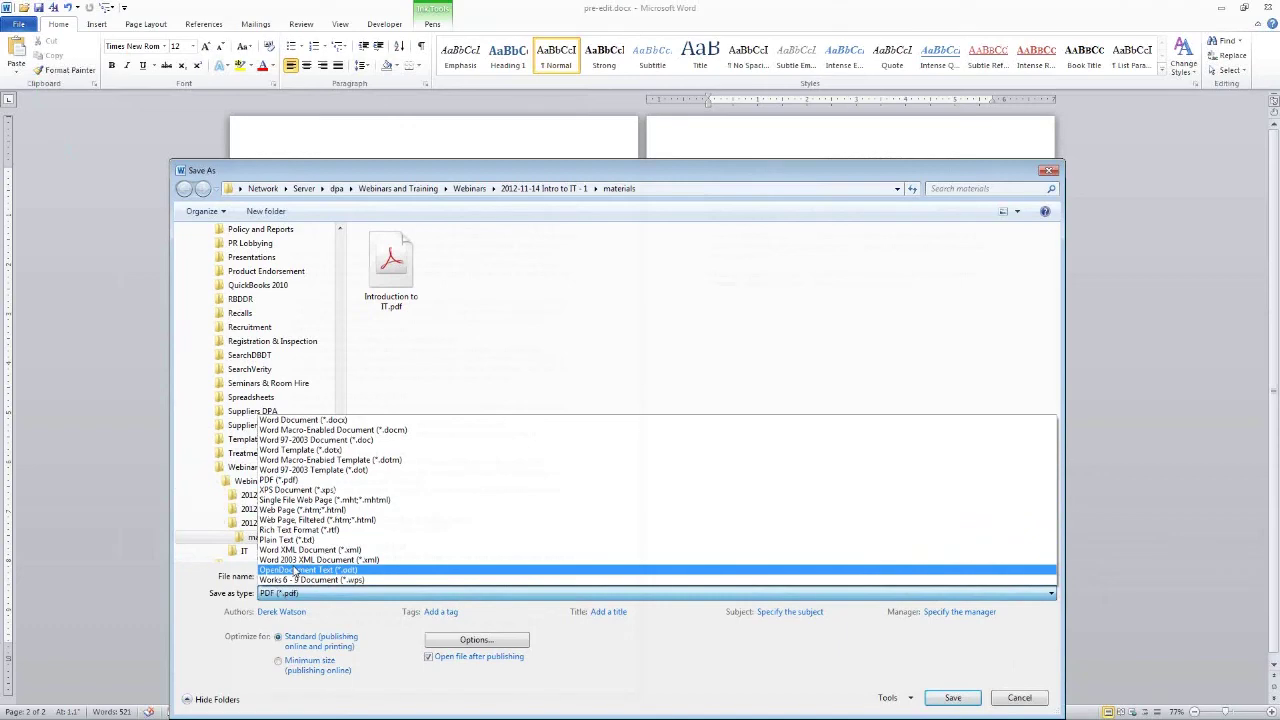
click(295, 570)
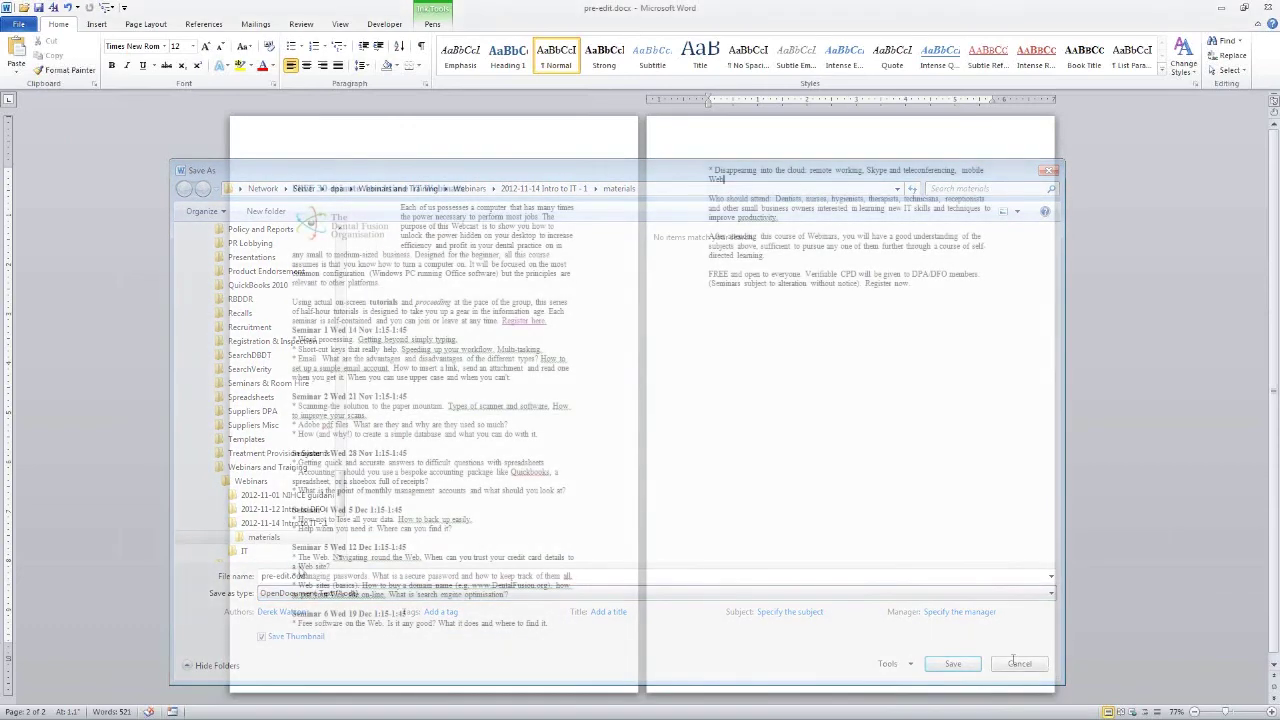